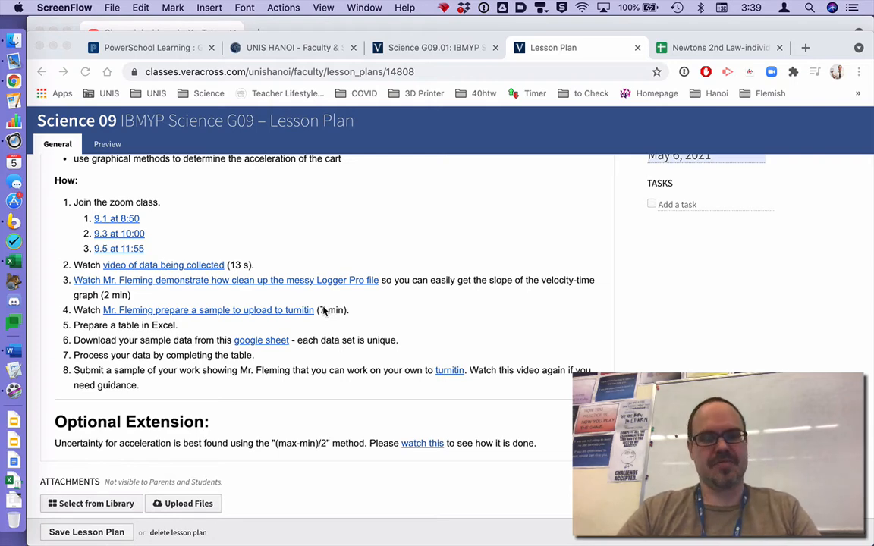
# - Switch to the Newton's 2nd Law document in Word and insert blank lines and a page break before the EQUIPMENT heading
pyautogui.press('super+Tab')
pyautogui.press('super+Tab')
pyautogui.press('super+Tab')
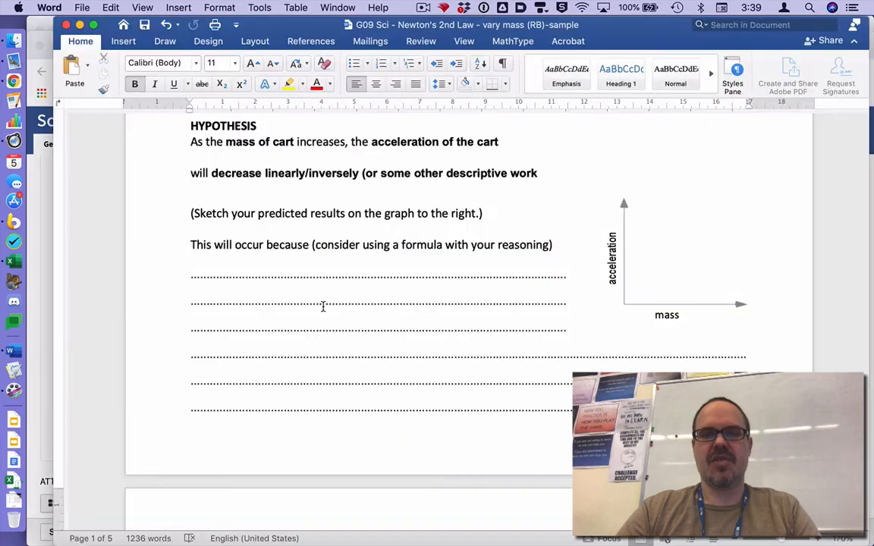
pyautogui.scroll(10, 322, 307)
pyautogui.scroll(-10, 322, 307)
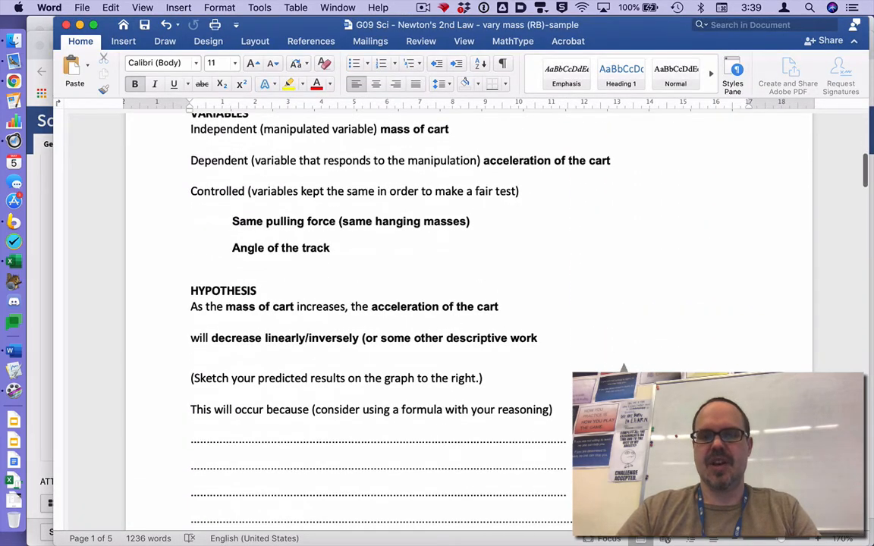
pyautogui.scroll(-10, 404, 501)
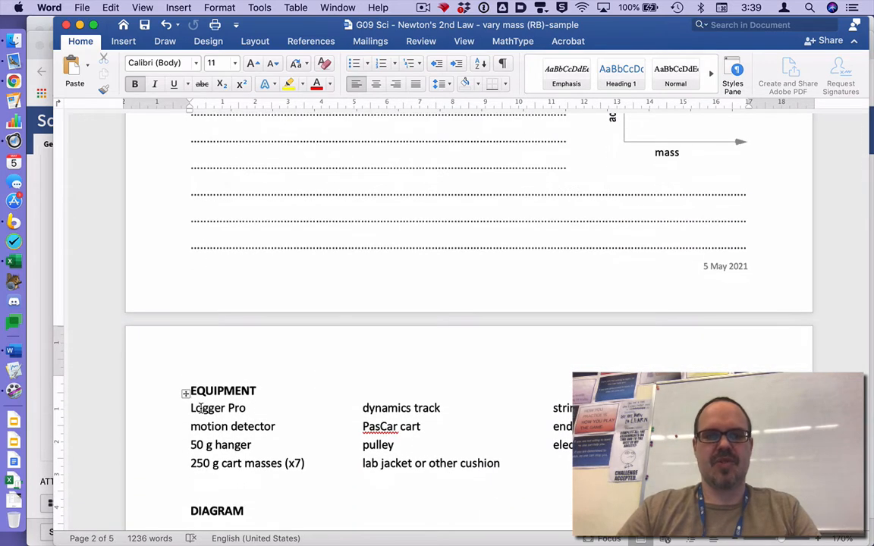
pyautogui.press('Return')
pyautogui.press('Return')
pyautogui.press('Return')
pyautogui.press('Return')
pyautogui.scroll(-3, 199, 408)
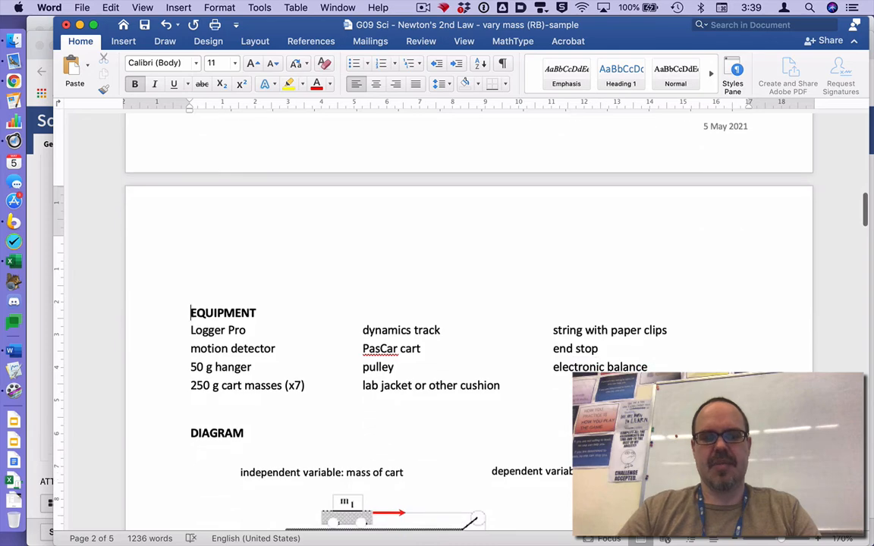
pyautogui.press('super+Return')
pyautogui.scroll(-5, 469, 303)
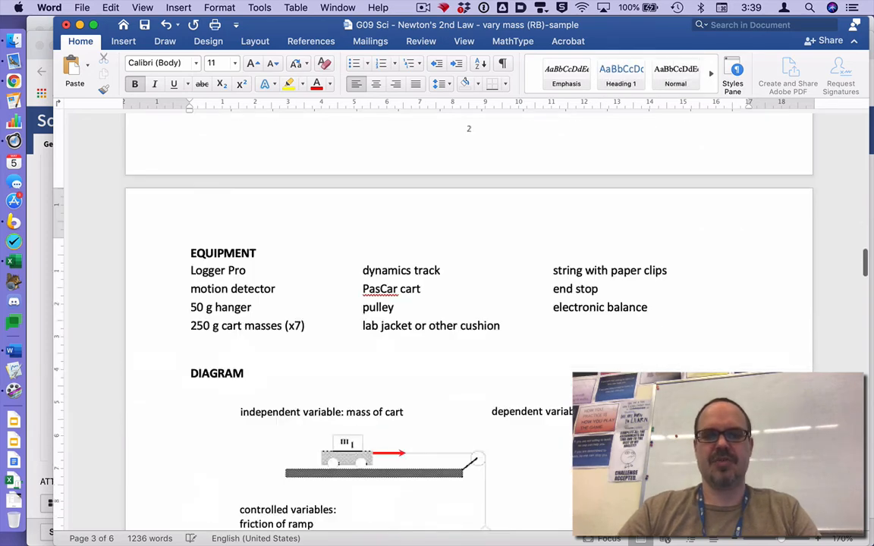
# - Add the bold title "Table 1:" at the start of the blank page before the EQUIPMENT section
pyautogui.scroll(5, 469, 303)
pyautogui.scroll(-2, 108, 319)
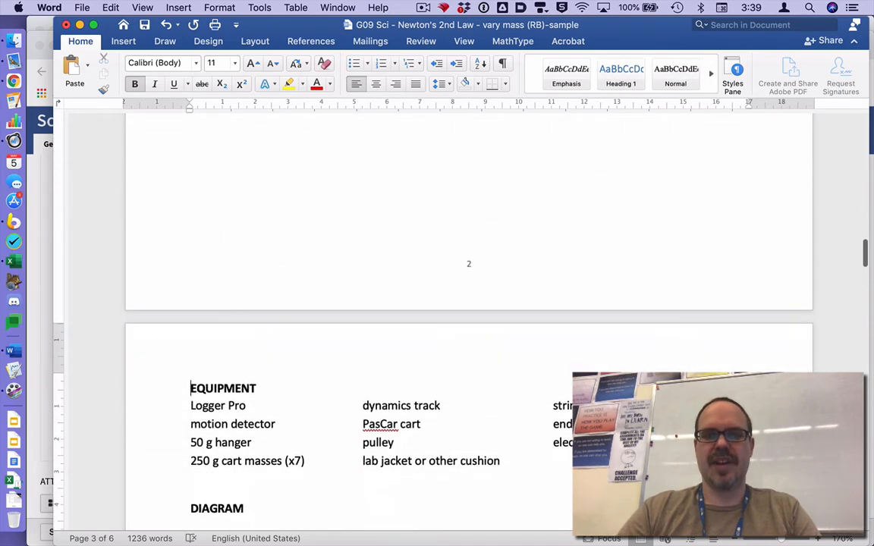
pyautogui.scroll(10, 108, 318)
pyautogui.click(216, 254)
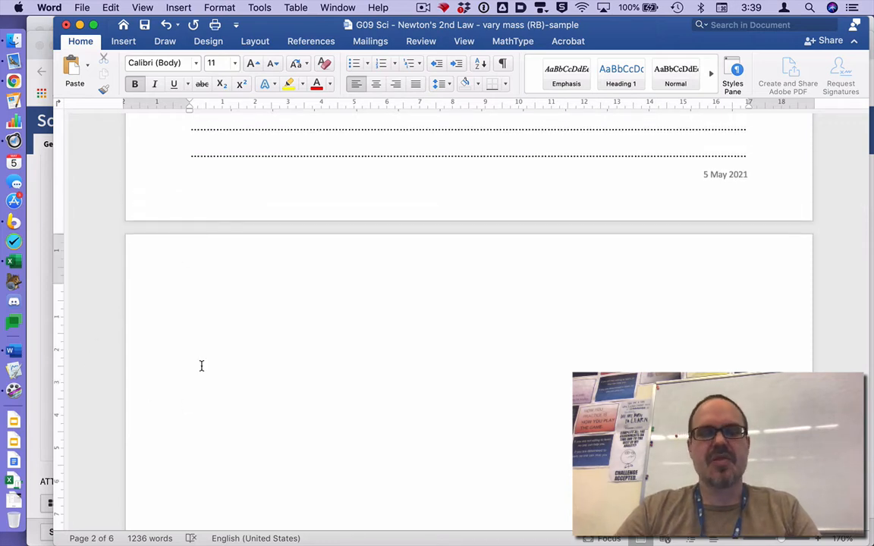
pyautogui.write('Table 1:')
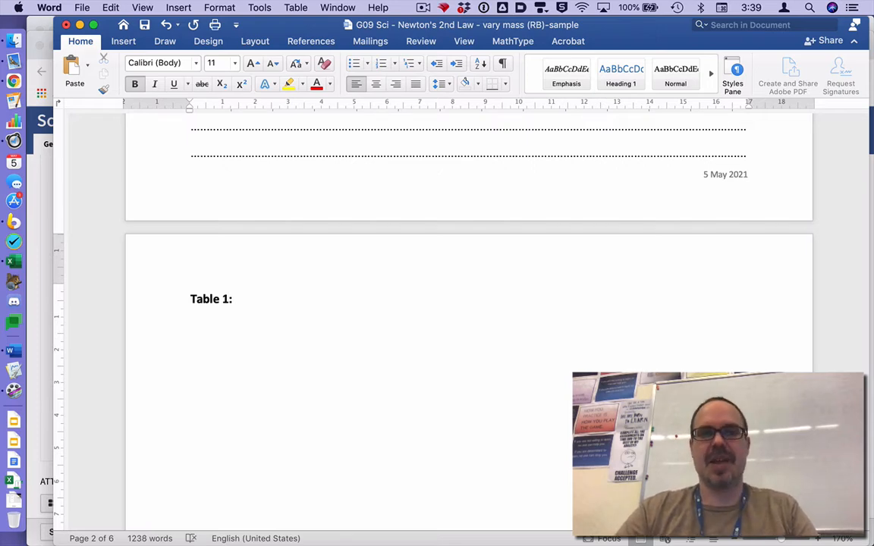
# - Switch to Chrome and review the lesson plan's instructions on preparing a table in Excel
pyautogui.press('super+Tab')
pyautogui.press('super+Tab')
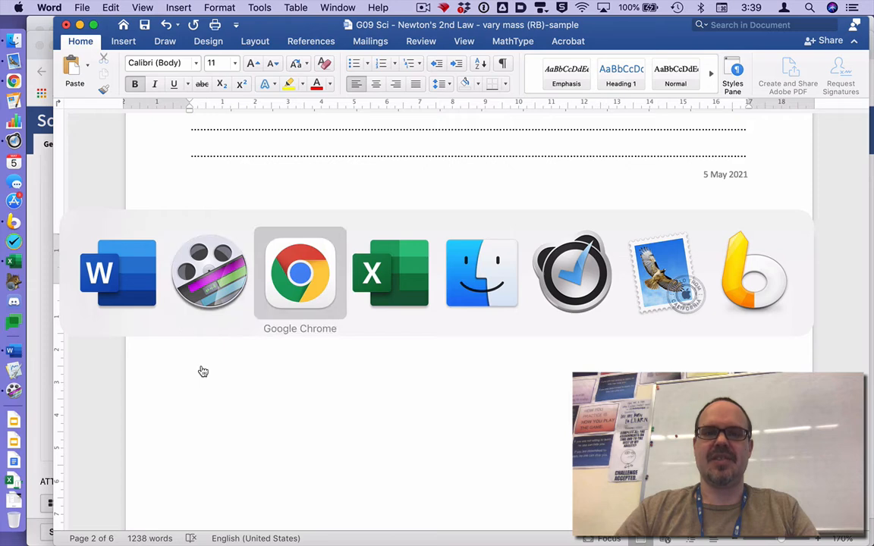
pyautogui.click(280, 274)
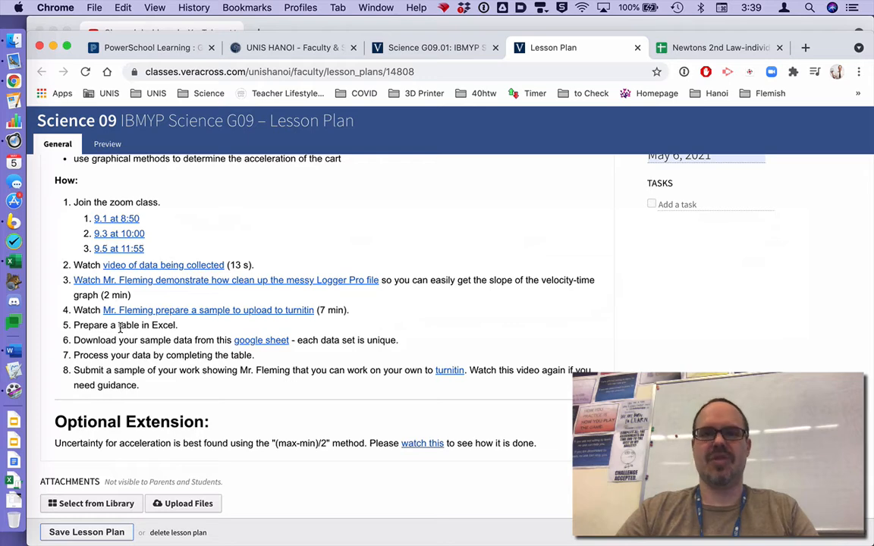
# - Switch to Excel and bring the blank Sheet2 of Book1 to the front, enlarging its view
pyautogui.press('super+Tab')
pyautogui.press('super+Tab')
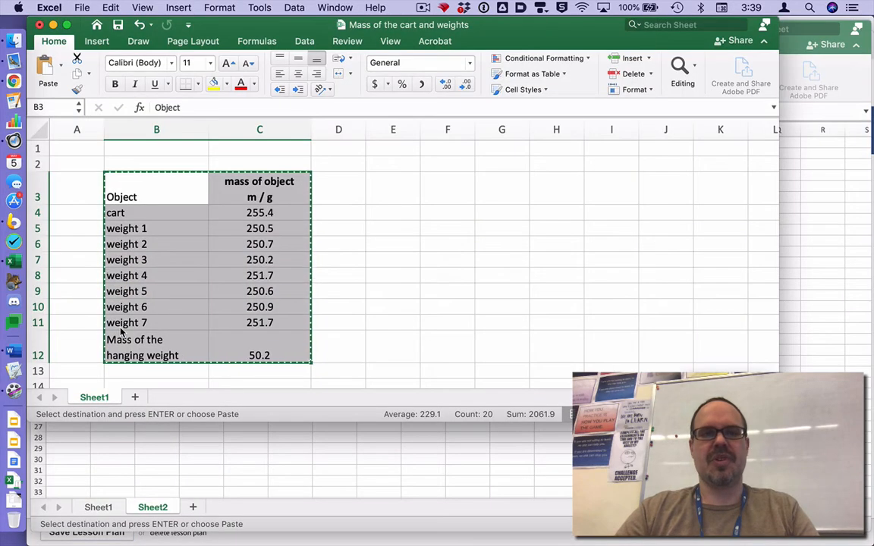
pyautogui.click(211, 434)
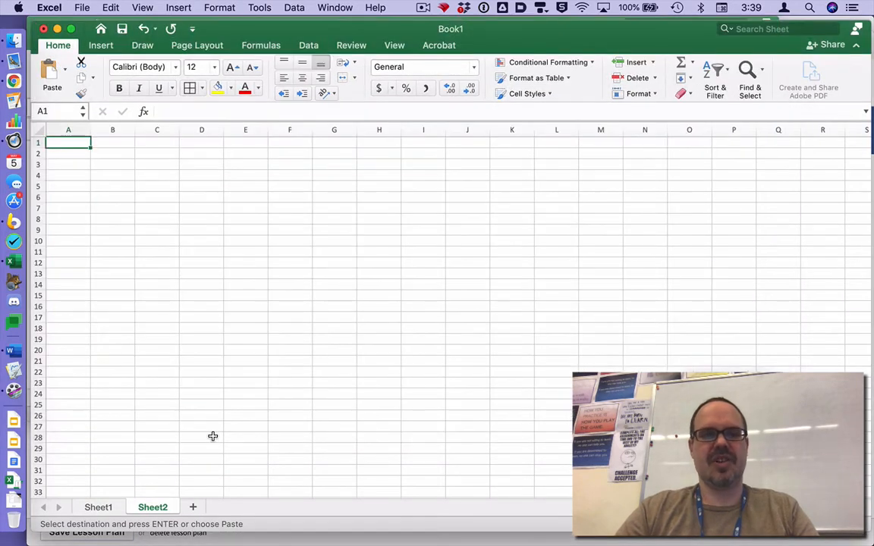
pyautogui.scroll(5, 451, 312)
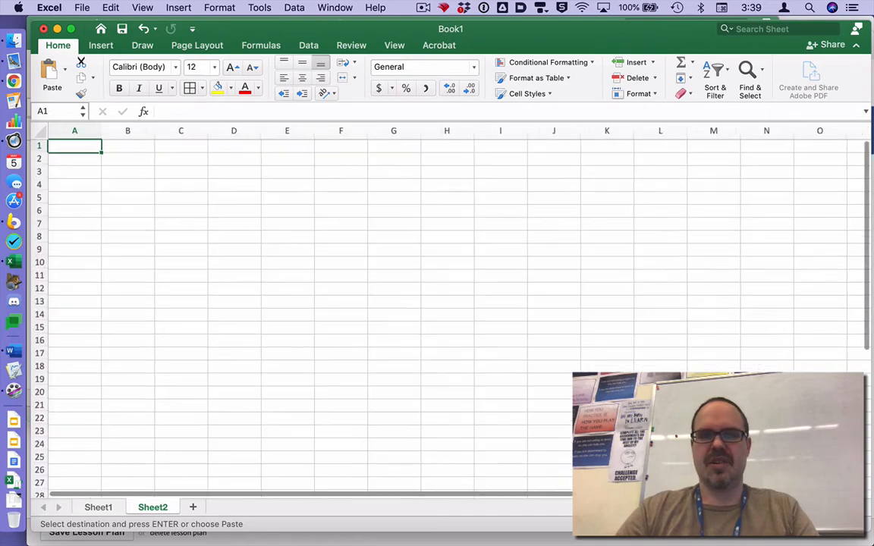
# - Copy the generic data table from the Word document's PROCEDURE section into cell A1 of Book1 in Excel and widen column A
pyautogui.press('super+Tab')
pyautogui.press('super+Tab')
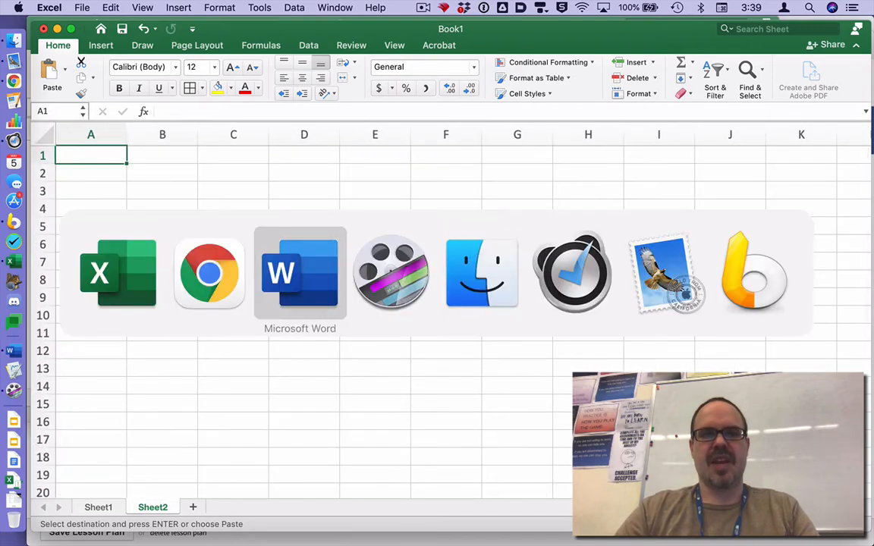
pyautogui.scroll(-20, 552, 392)
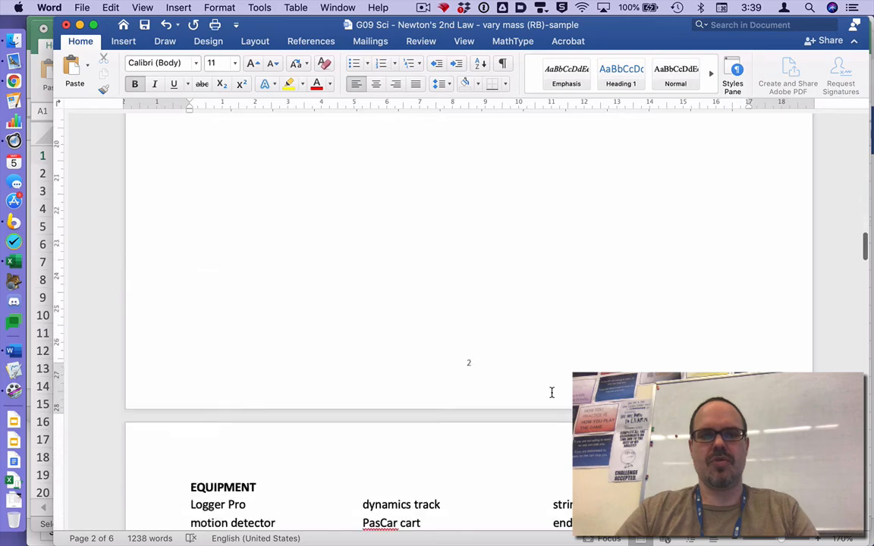
pyautogui.scroll(-15, 552, 393)
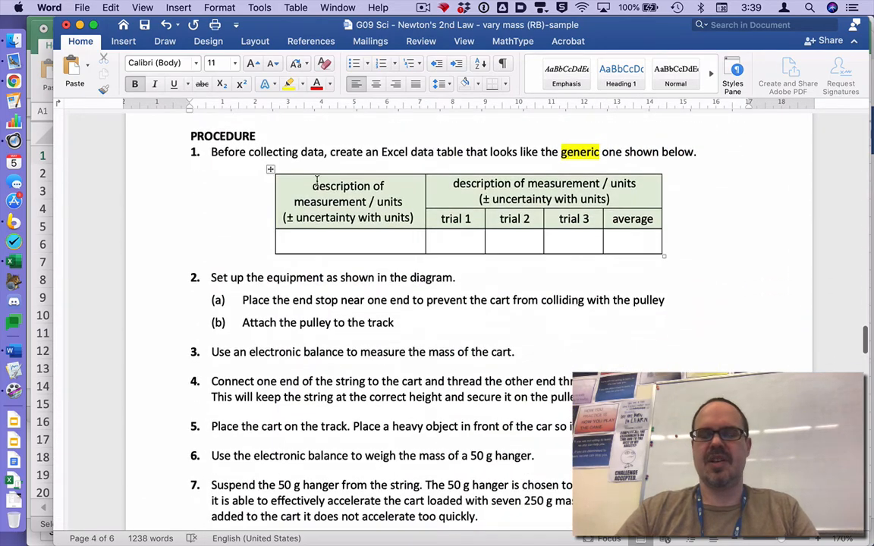
pyautogui.click(271, 170)
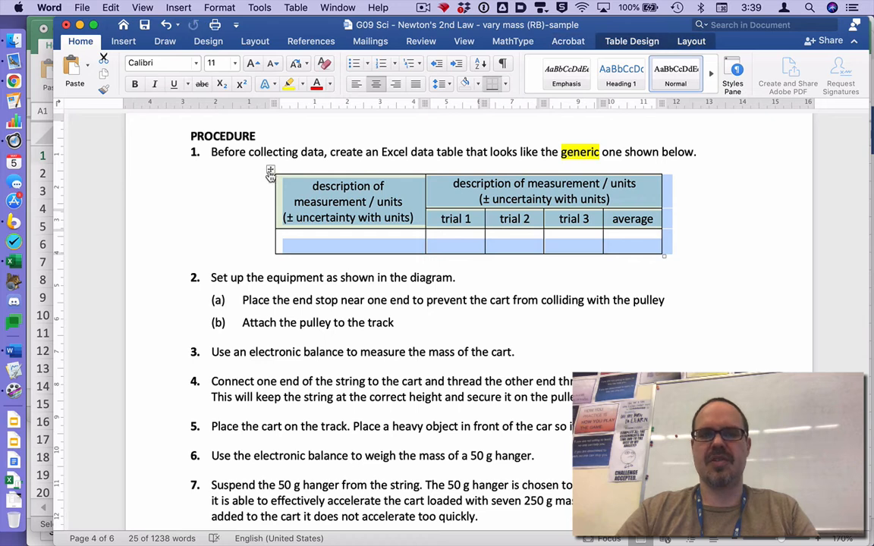
pyautogui.press('super+Tab')
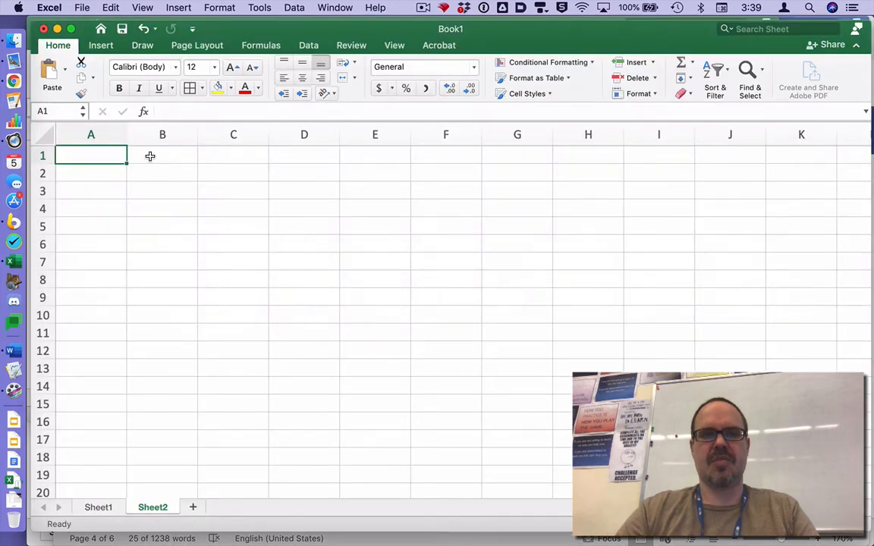
pyautogui.write('description of measurement / units\tdescription of measurement / units (± uncertainty with units)\t(± uncertainty with units) \ttrial 1\ttrial 2\ttrial 3\taverage')
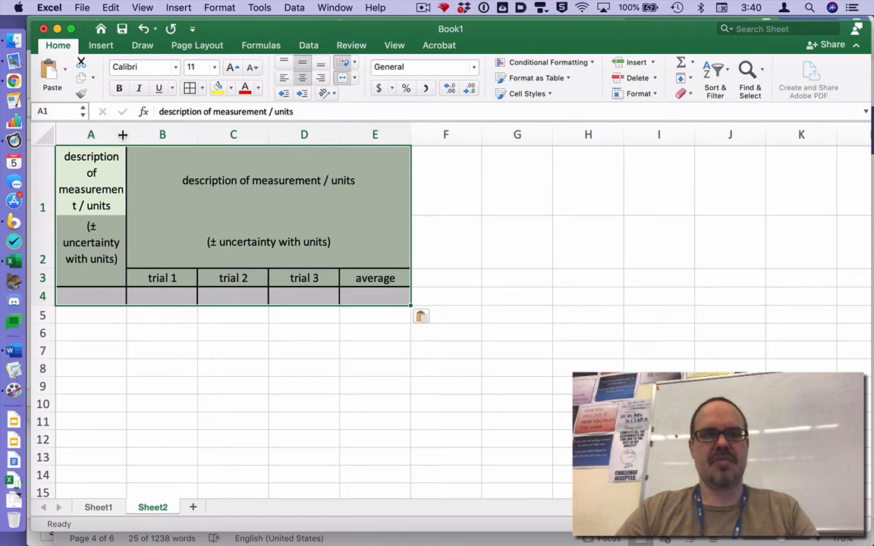
pyautogui.moveTo(125, 133); pyautogui.dragTo(167, 134)
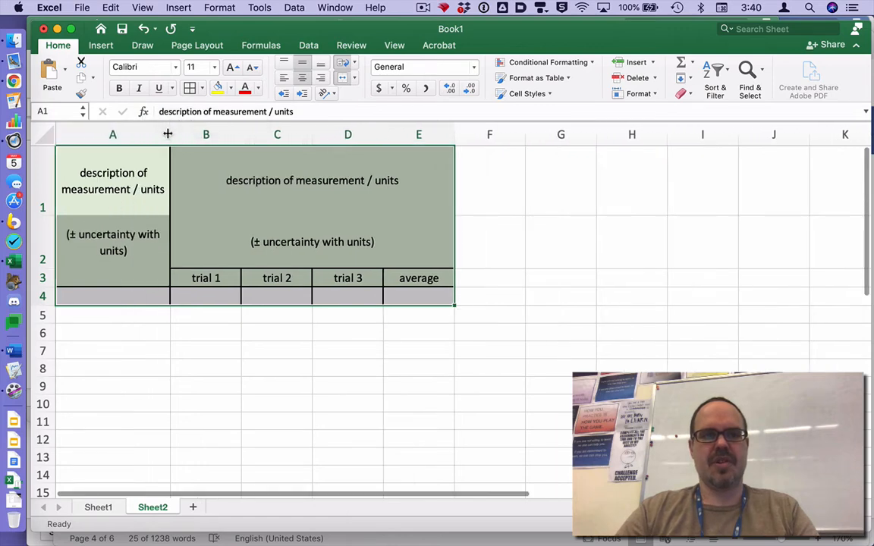
# - Move the text "(± uncertainty with units)" from cell A2 onto a new line within the header in A1
pyautogui.click(123, 209)
pyautogui.click(111, 246)
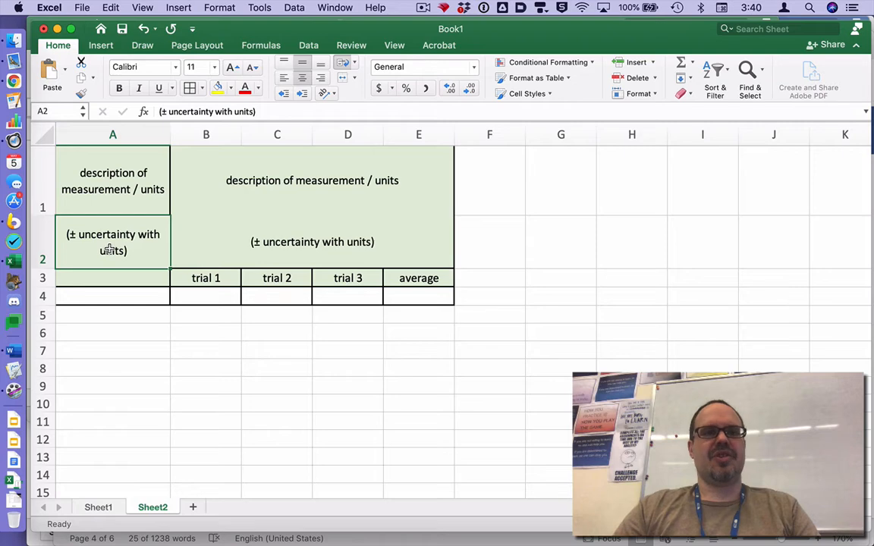
pyautogui.doubleClick(112, 250)
pyautogui.moveTo(112, 252); pyautogui.dragTo(56, 238)
pyautogui.press('super+c')
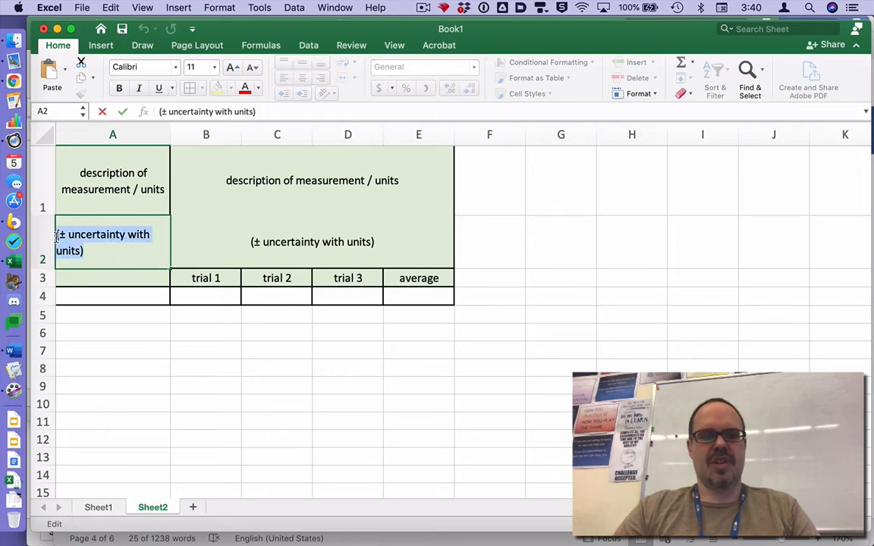
pyautogui.press('BackSpace')
pyautogui.click(162, 187)
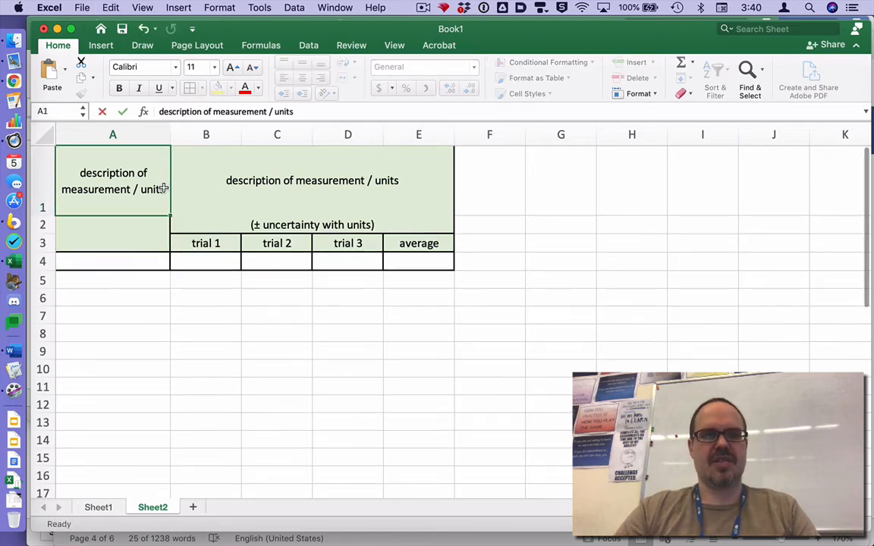
pyautogui.doubleClick(163, 189)
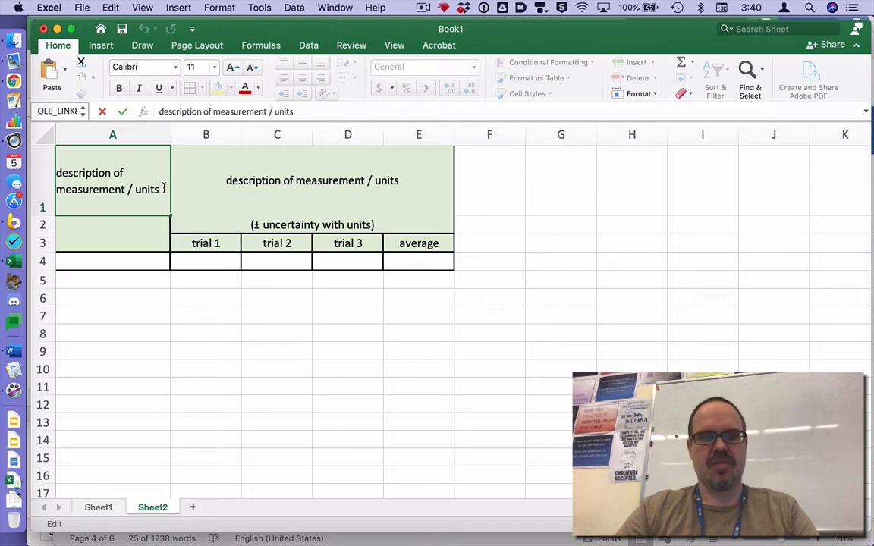
pyautogui.hotkey('alt', 'Return')
pyautogui.press('super+v')
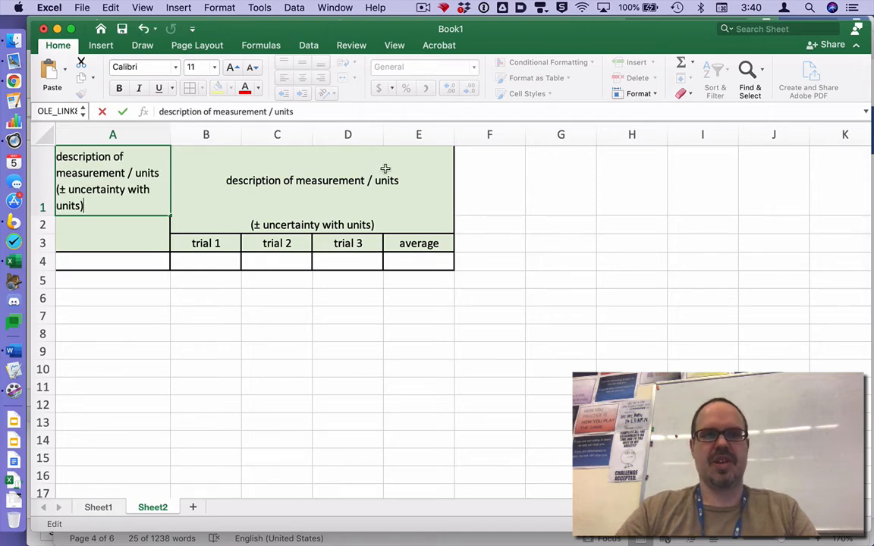
# - Add "(± uncertainty with units)" on a new line within the merged header in B1
pyautogui.doubleClick(406, 180)
pyautogui.hotkey('alt', 'Return')
pyautogui.press('super+v')
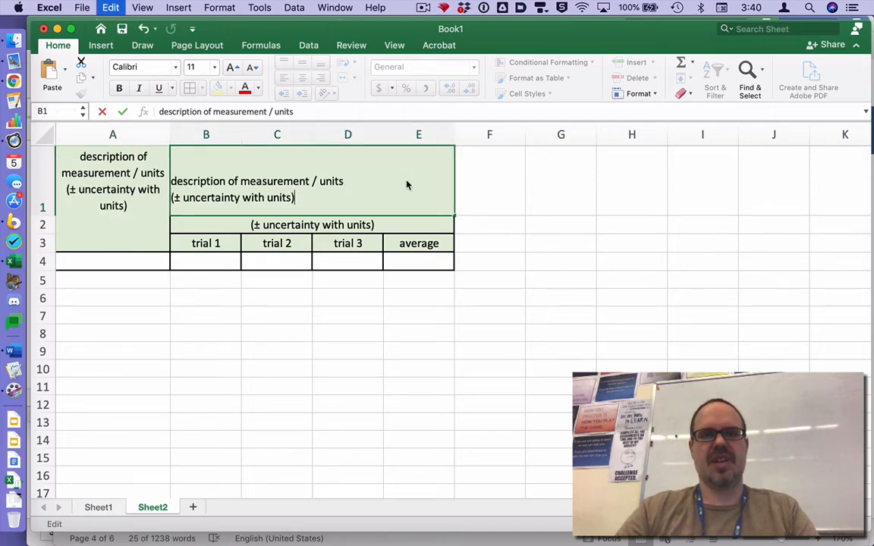
# - Clear the leftover uncertainty text below the merged header and delete row 2
pyautogui.click(389, 224)
pyautogui.press('Delete')
pyautogui.click(43, 224)
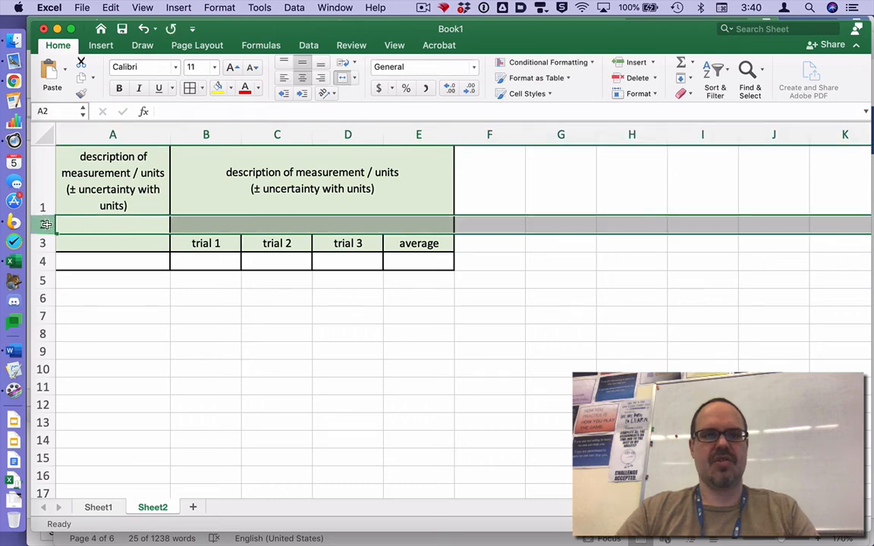
pyautogui.rightClick(46, 224)
pyautogui.click(73, 304)
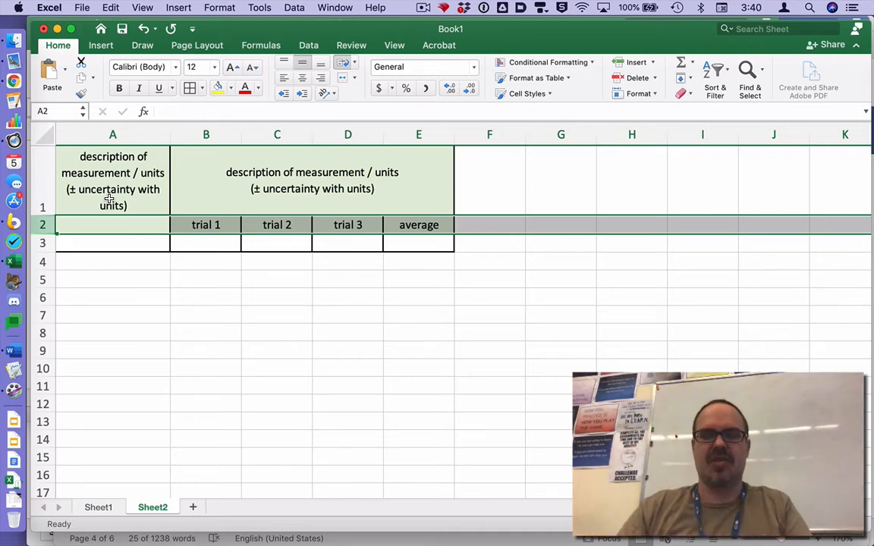
# - Replace the description and units in header cell A1 with "length of masses" and "L / cm" on a separate line
pyautogui.click(133, 169)
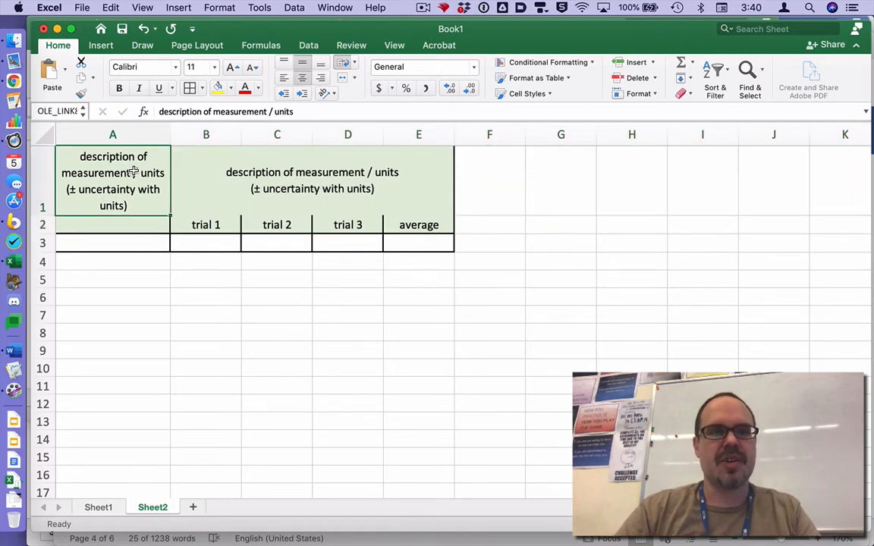
pyautogui.doubleClick(131, 171)
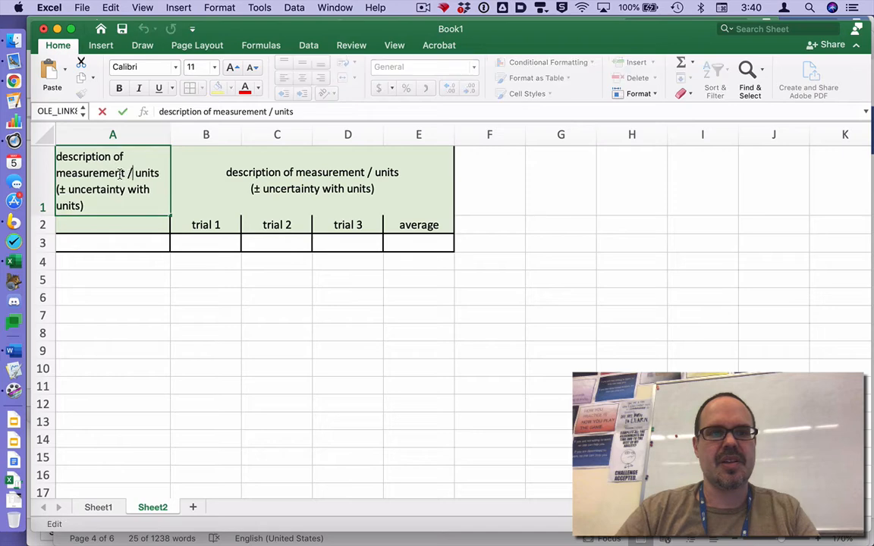
pyautogui.moveTo(122, 172); pyautogui.dragTo(46, 147)
pyautogui.write('le')
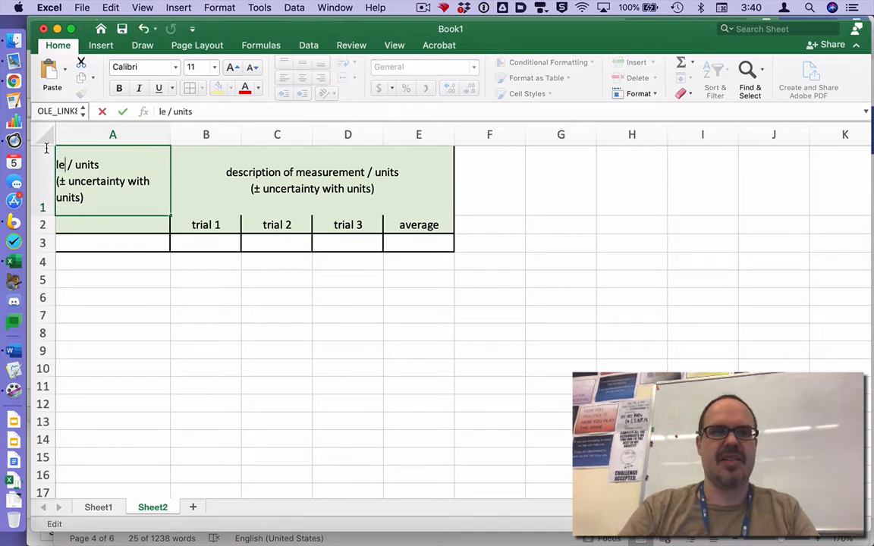
pyautogui.write('ngth of ma')
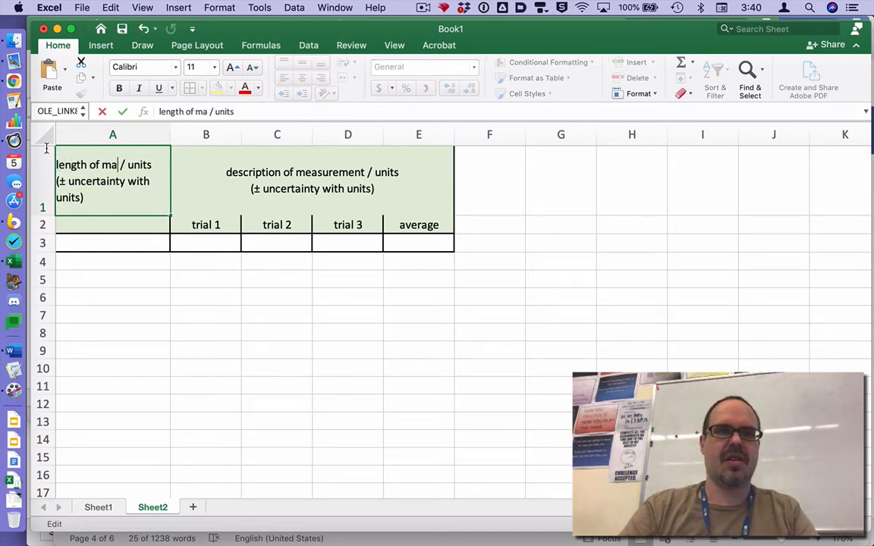
pyautogui.write('sses')
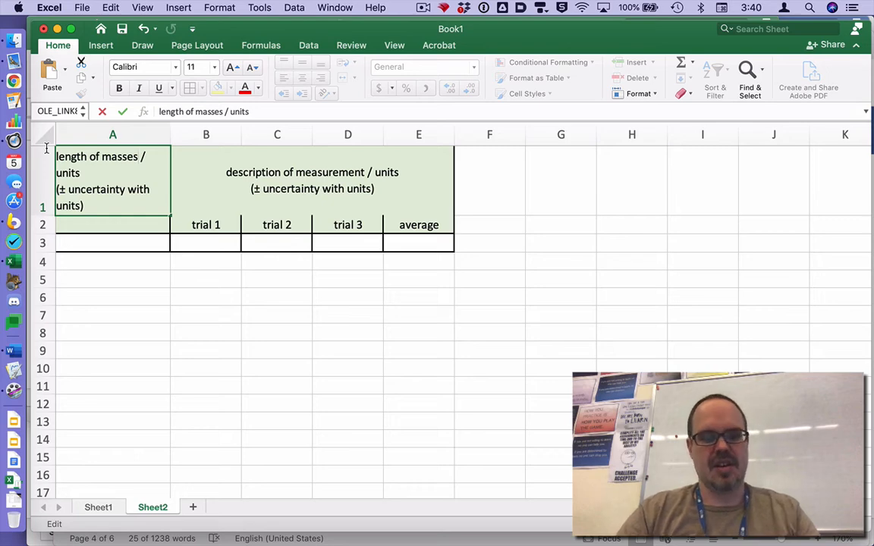
pyautogui.hotkey('alt', 'Return')
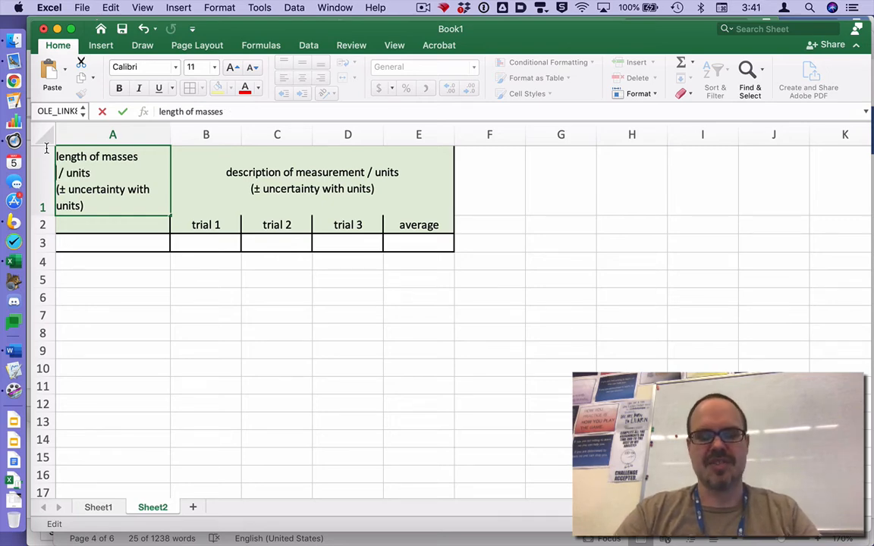
pyautogui.write('L')
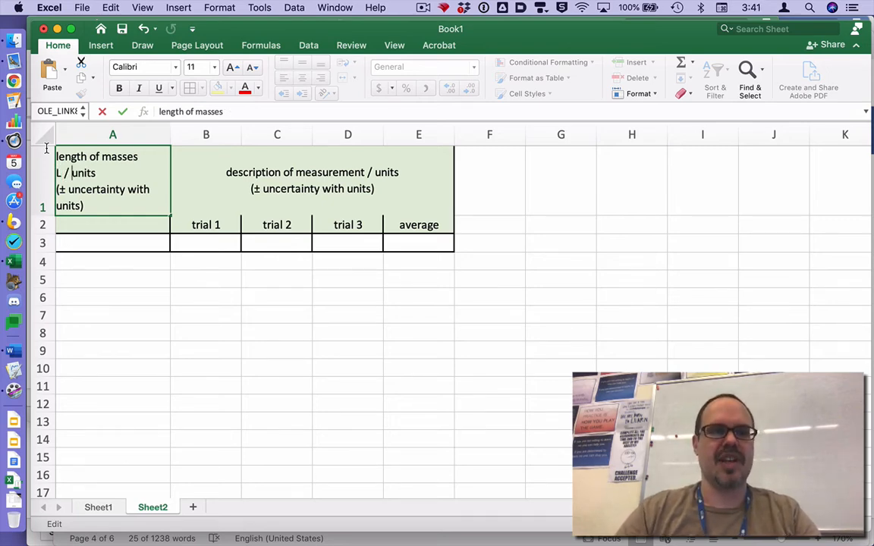
pyautogui.press('BackSpace')
pyautogui.press('BackSpace')
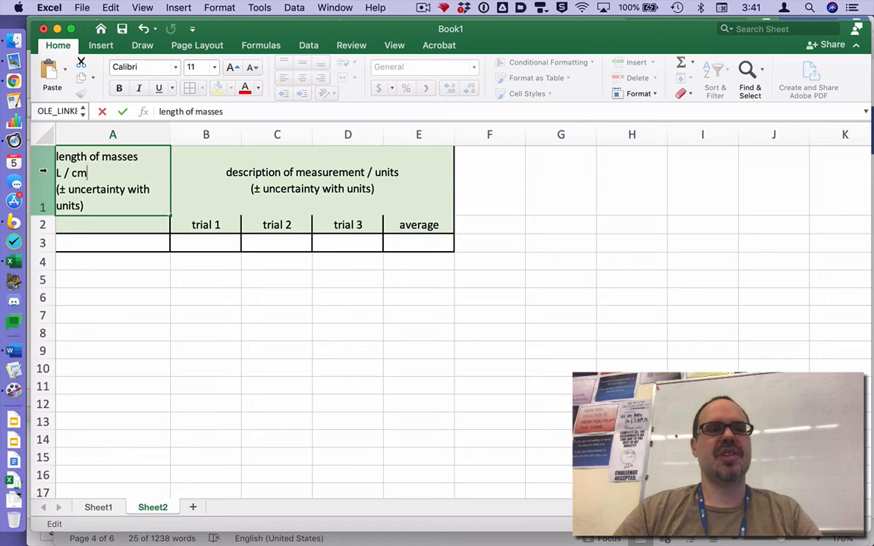
# - Change the uncertainty line in header cell A1 to "(± 0.05 cm)"
pyautogui.moveTo(77, 199); pyautogui.dragTo(69, 191)
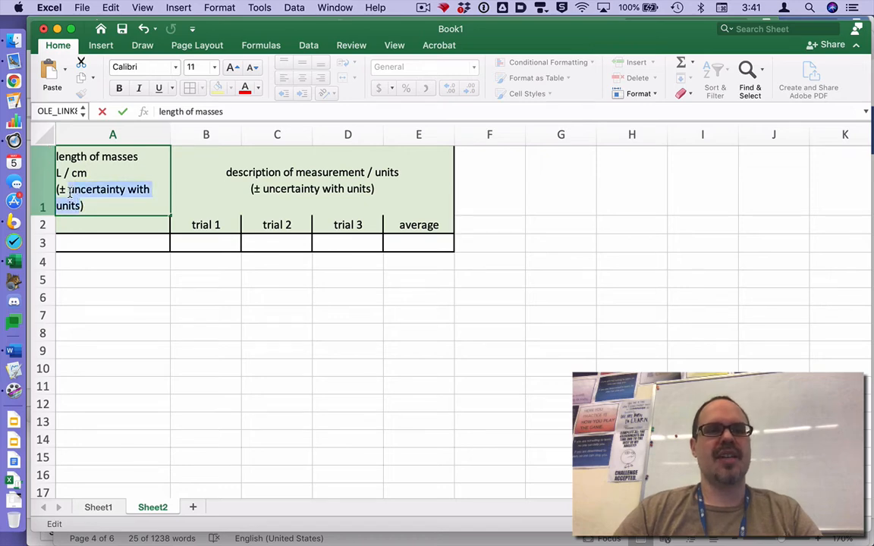
pyautogui.press('BackSpace')
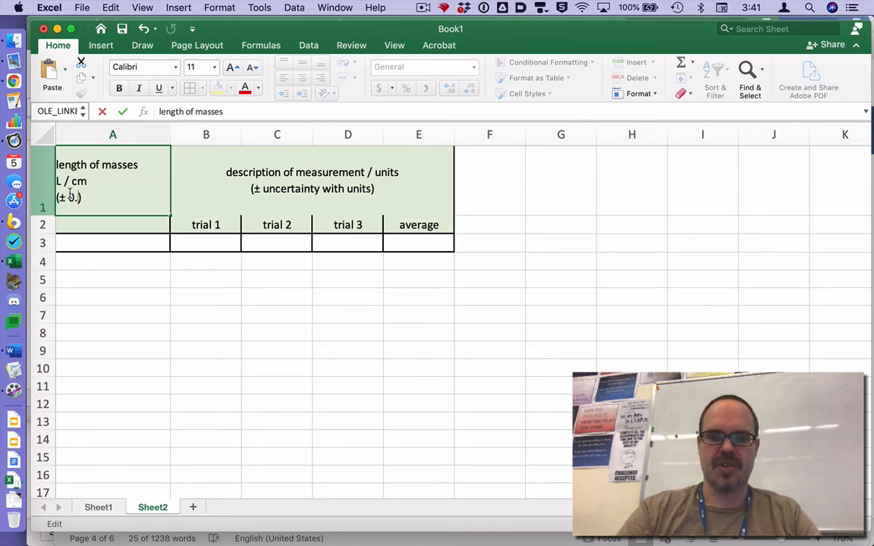
pyautogui.write('0.5mm')
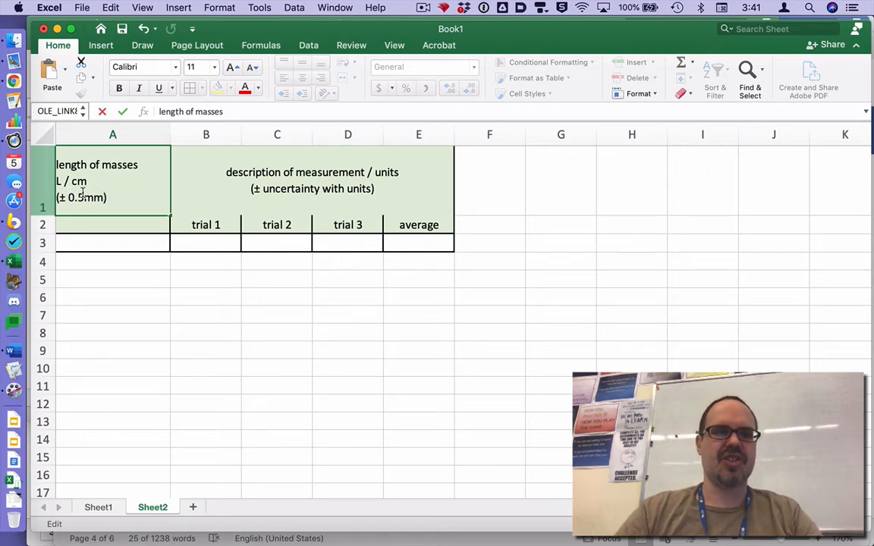
pyautogui.click(82, 196)
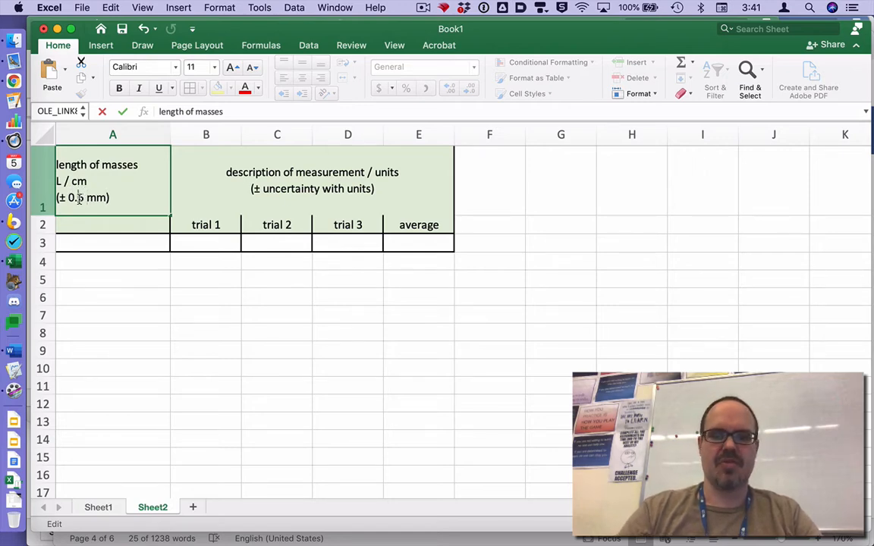
pyautogui.click(79, 197)
pyautogui.write('0')
pyautogui.doubleClick(96, 198)
pyautogui.write('cm')
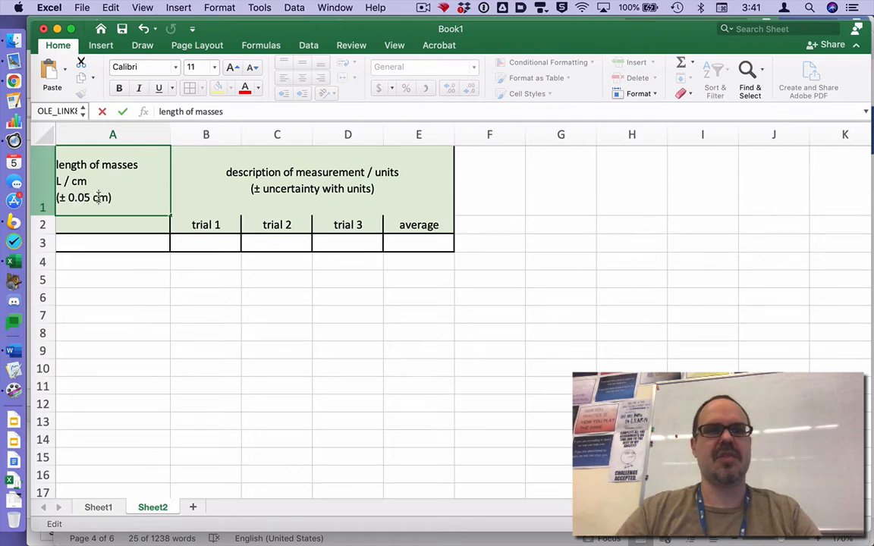
# - Enter 12.93 in cell A3 below the length header and center the contents of column A
pyautogui.click(110, 241)
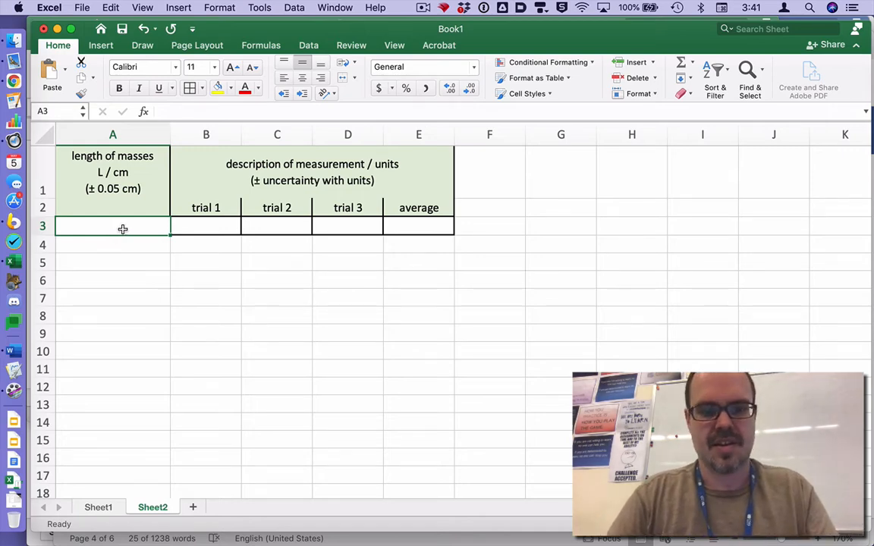
pyautogui.write('12.93')
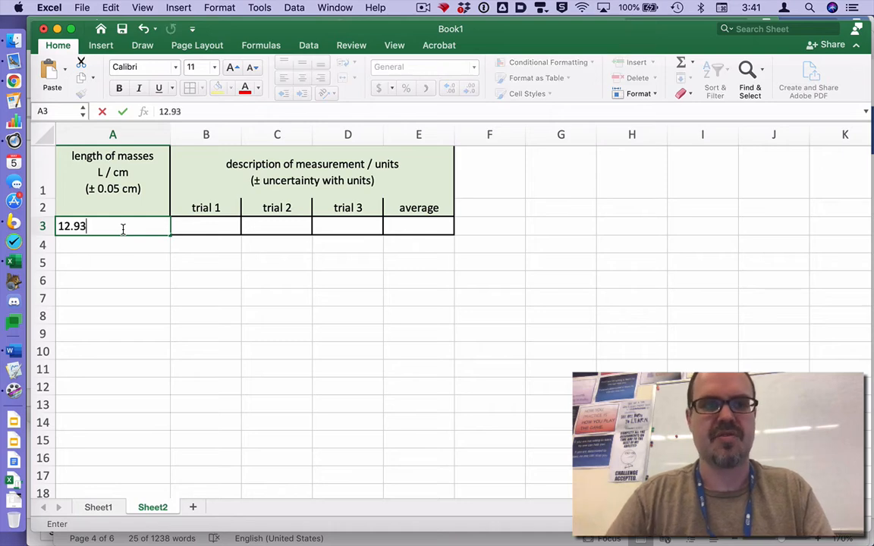
pyautogui.press('Return')
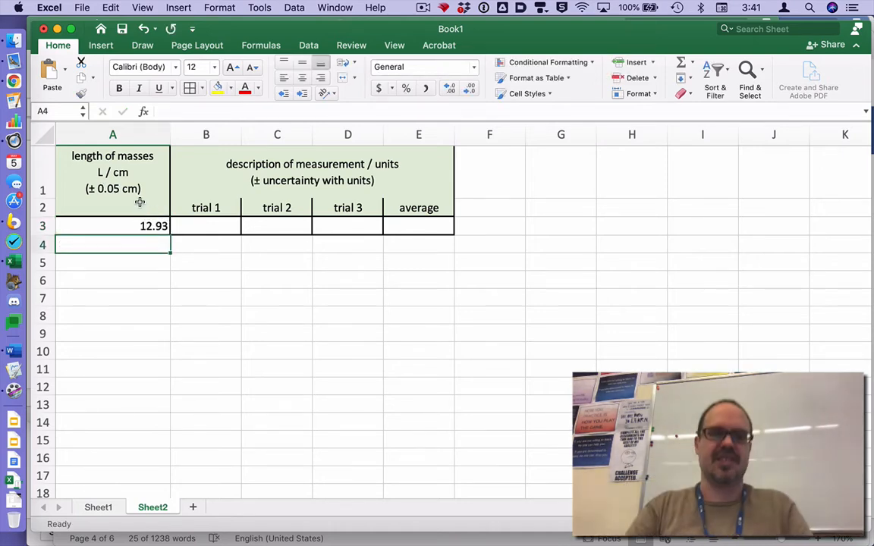
pyautogui.click(113, 134)
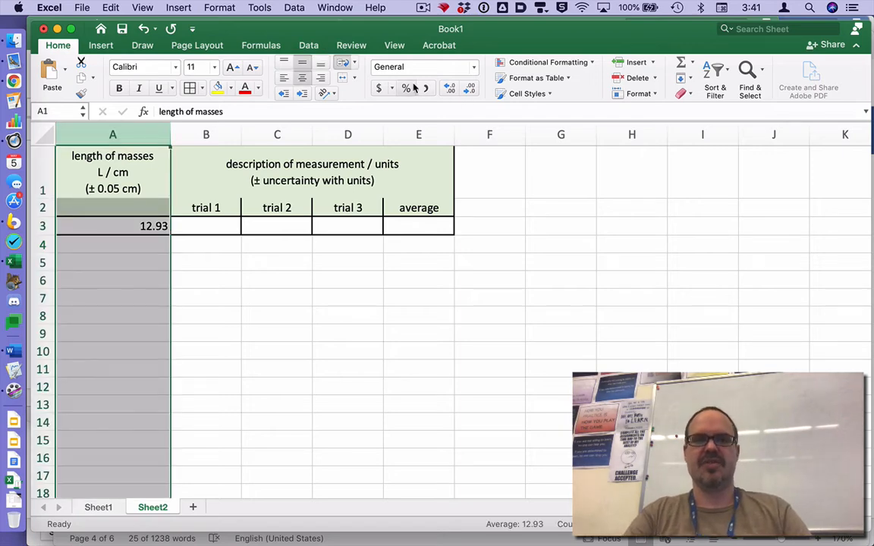
pyautogui.click(283, 77)
pyautogui.click(302, 78)
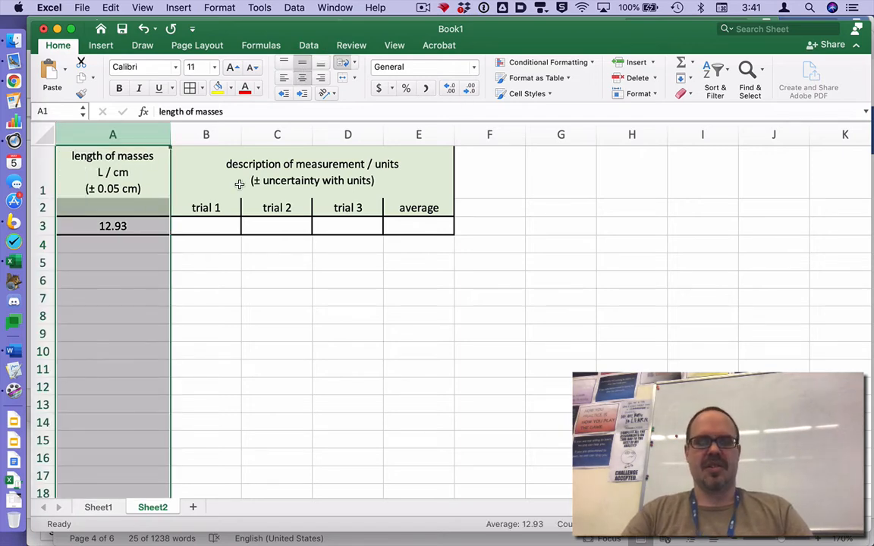
pyautogui.click(202, 224)
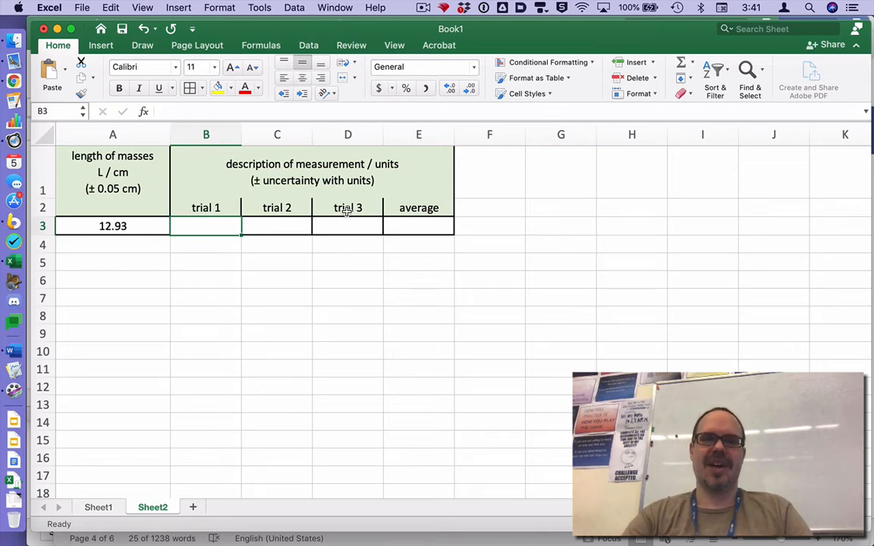
# - Switch to Chrome and view the 9.1 and 9.5 class sheets in the "Newtons 2nd Law-individual data links" spreadsheet
pyautogui.press('super+Tab')
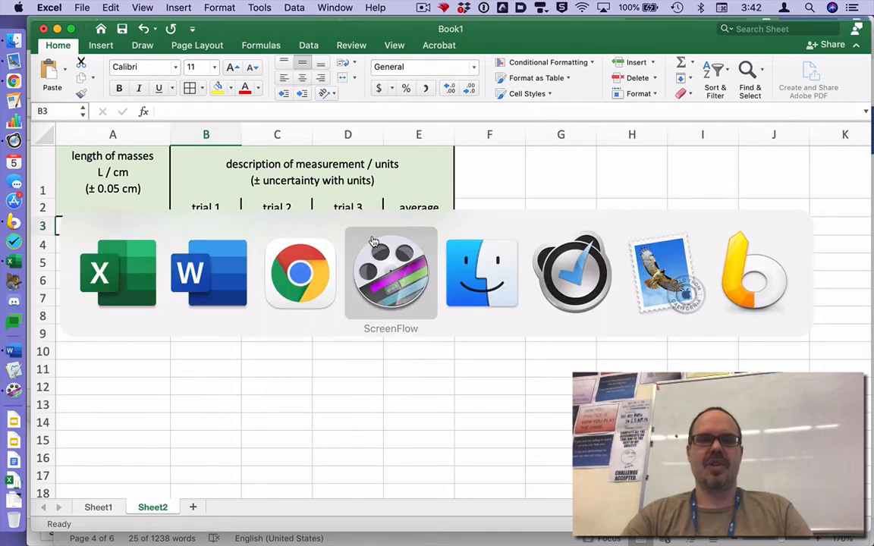
pyautogui.click(280, 250)
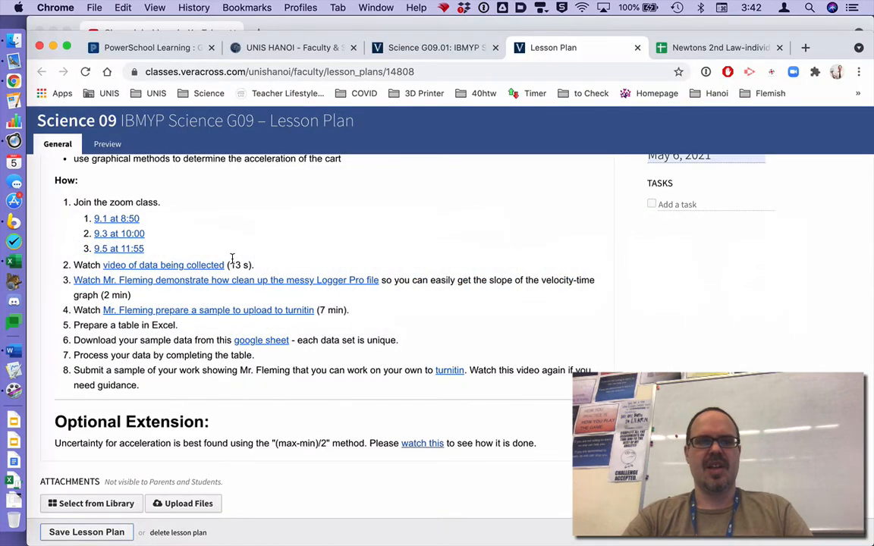
pyautogui.click(725, 48)
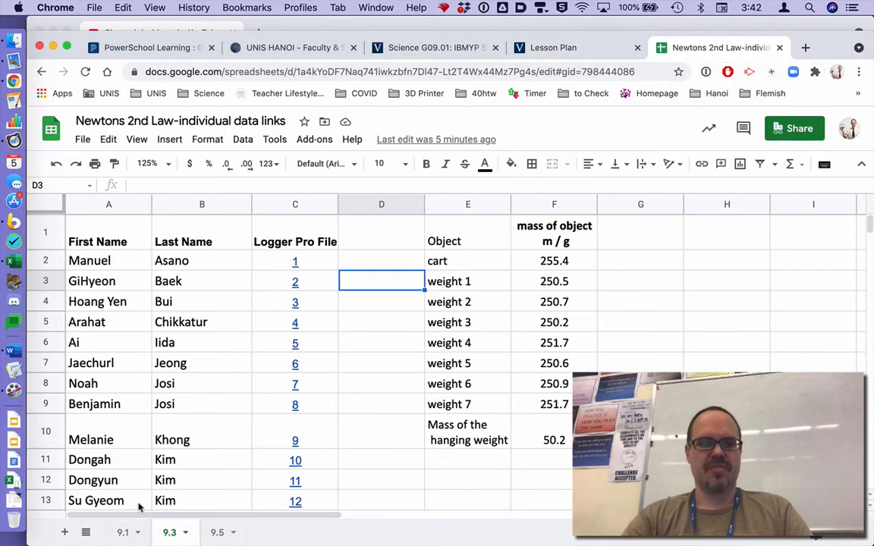
pyautogui.click(122, 532)
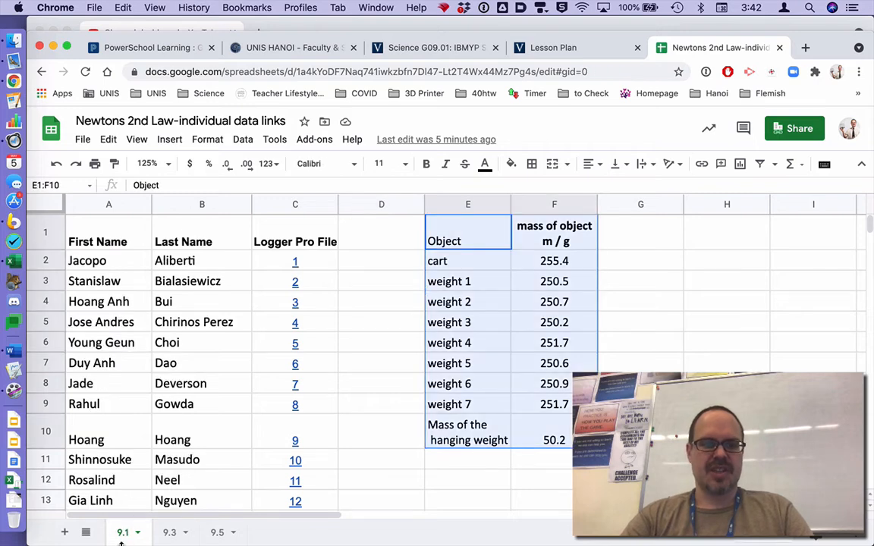
pyautogui.click(212, 533)
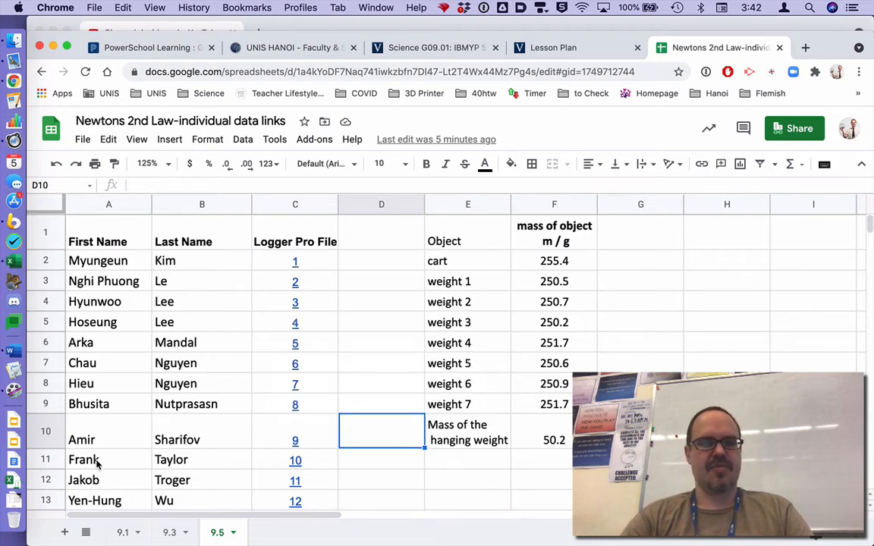
# - Download "Newton's second law 10.cmbl" from the Logger Pro File link 10 and open it in Logger Pro
pyautogui.click(296, 466)
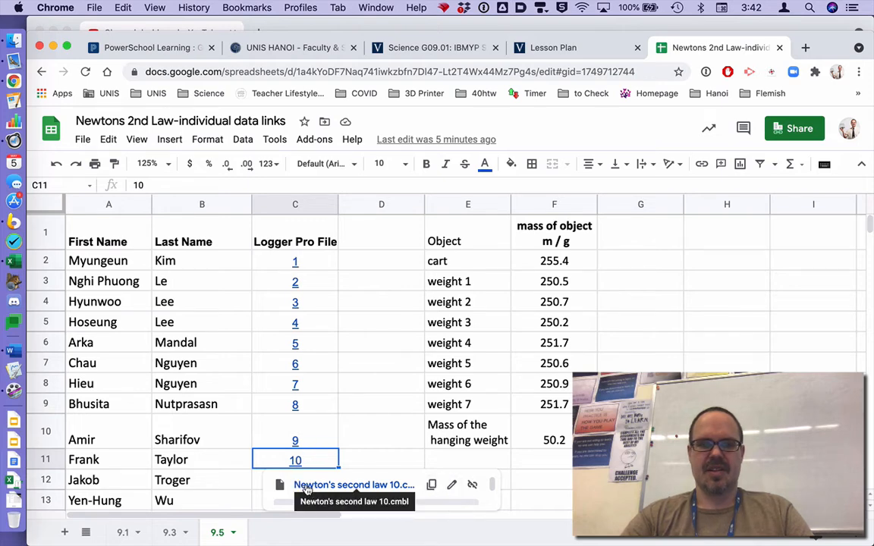
pyautogui.click(302, 486)
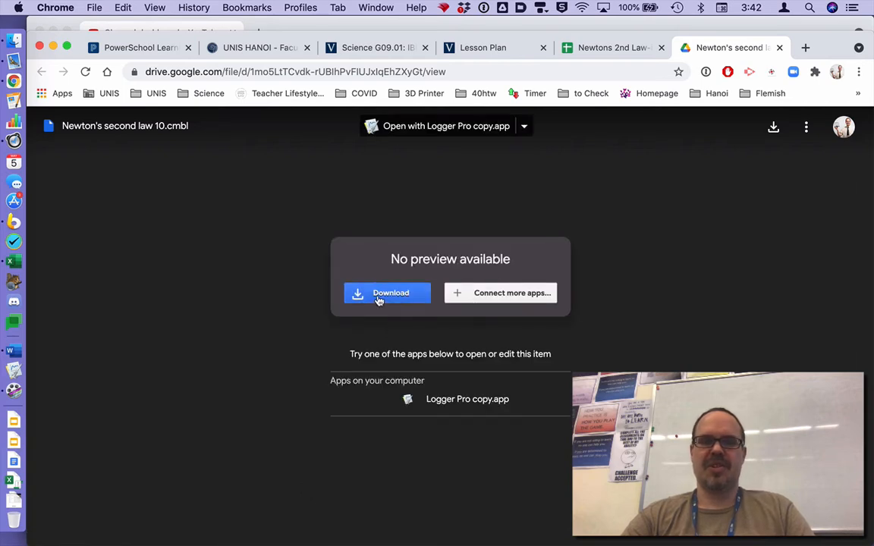
pyautogui.click(379, 298)
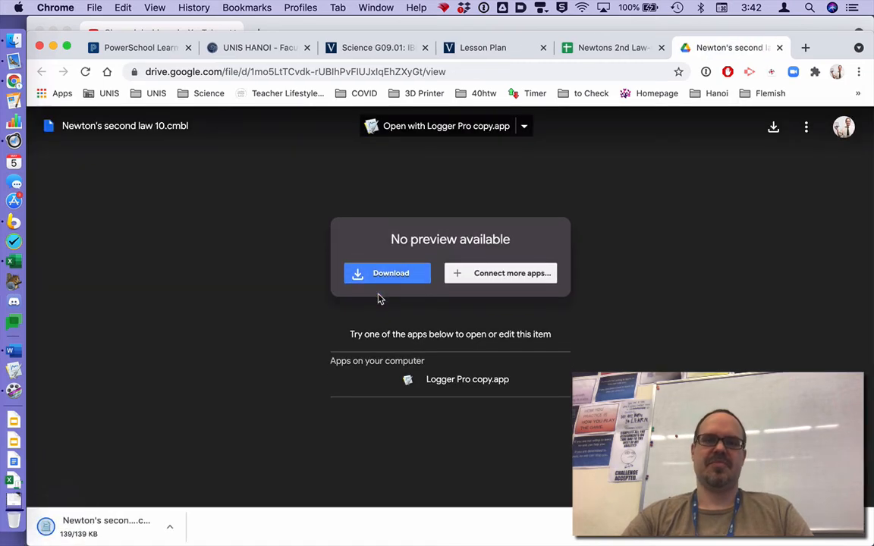
pyautogui.click(96, 532)
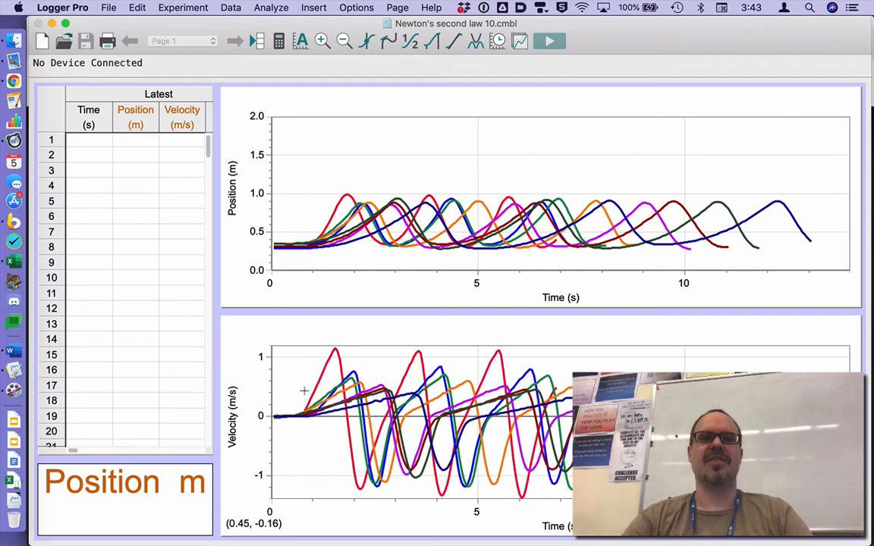
# - Delete the position-time graph and stretch the velocity-time graph upward to fill the freed space
pyautogui.click(440, 154)
pyautogui.press('Delete')
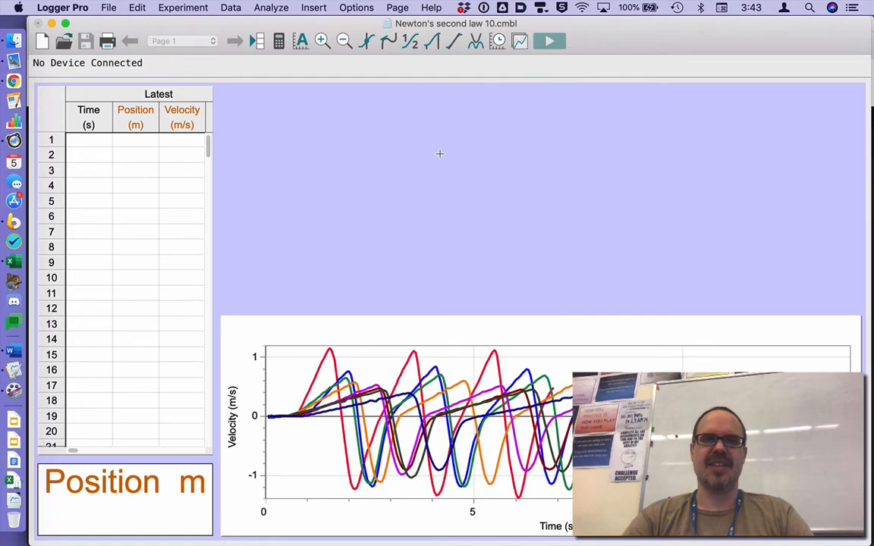
pyautogui.click(478, 335)
pyautogui.moveTo(537, 319); pyautogui.dragTo(544, 82)
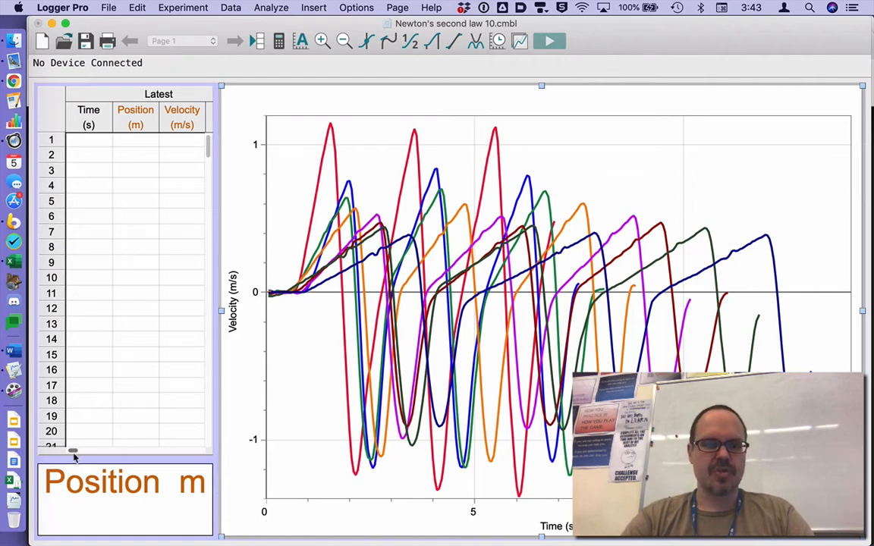
# - In the velocity-time graph's axes options, exclude the velocity columns of the Latest, red and blue runs from the Y-axis
pyautogui.moveTo(73, 453); pyautogui.dragTo(101, 453)
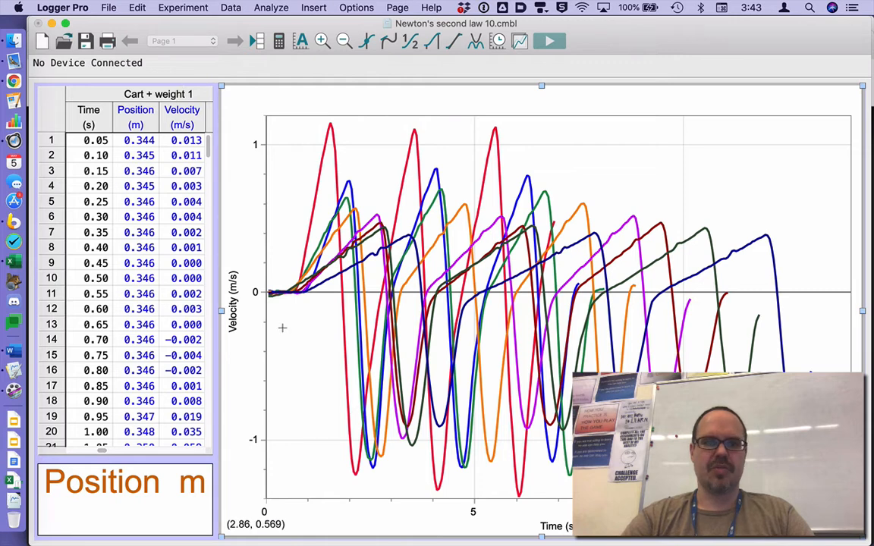
pyautogui.moveTo(104, 453); pyautogui.dragTo(116, 453)
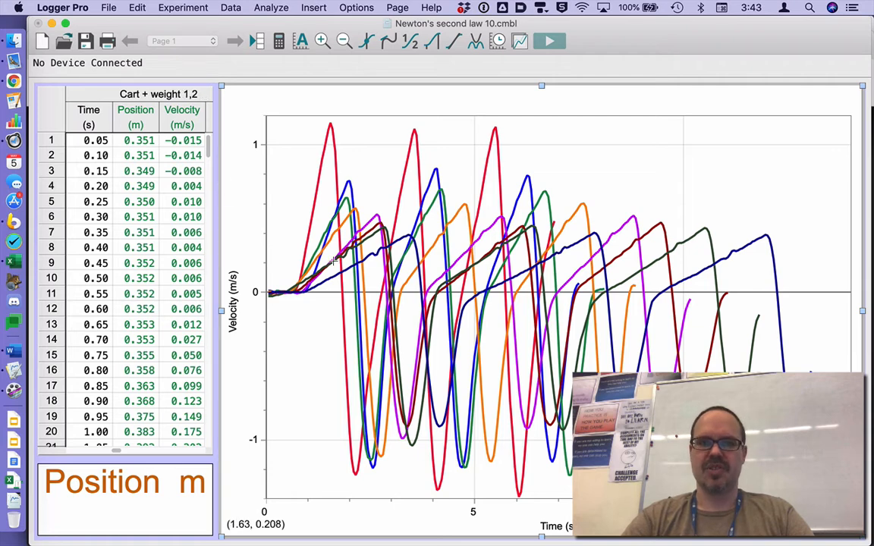
pyautogui.doubleClick(368, 161)
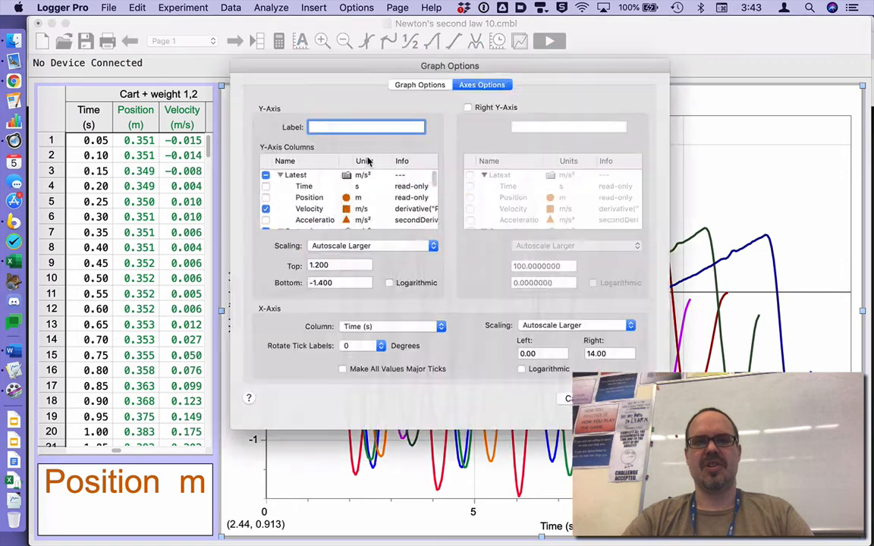
pyautogui.scroll(1, 263, 209)
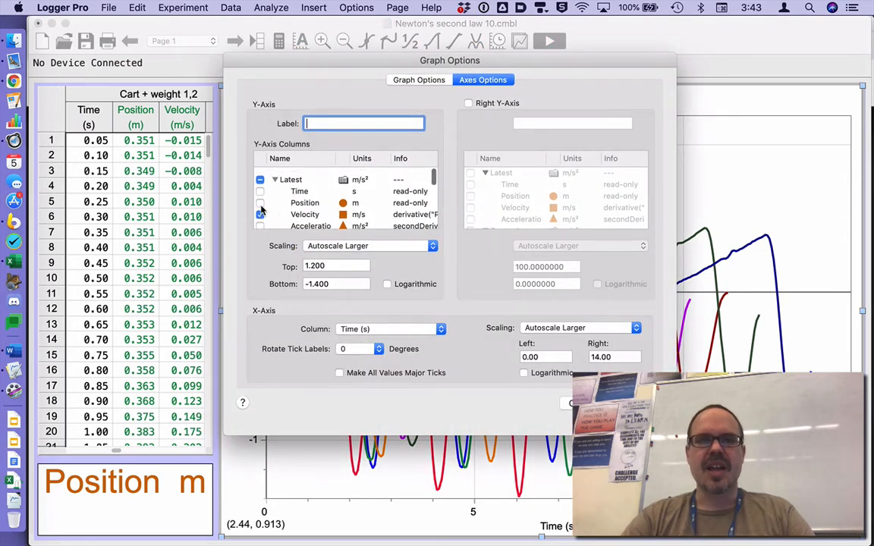
pyautogui.click(259, 208)
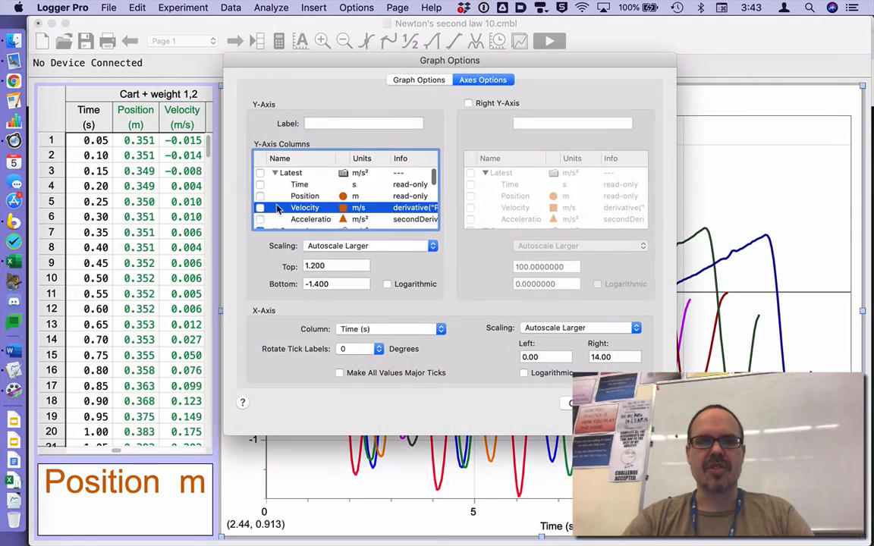
pyautogui.scroll(-3, 261, 203)
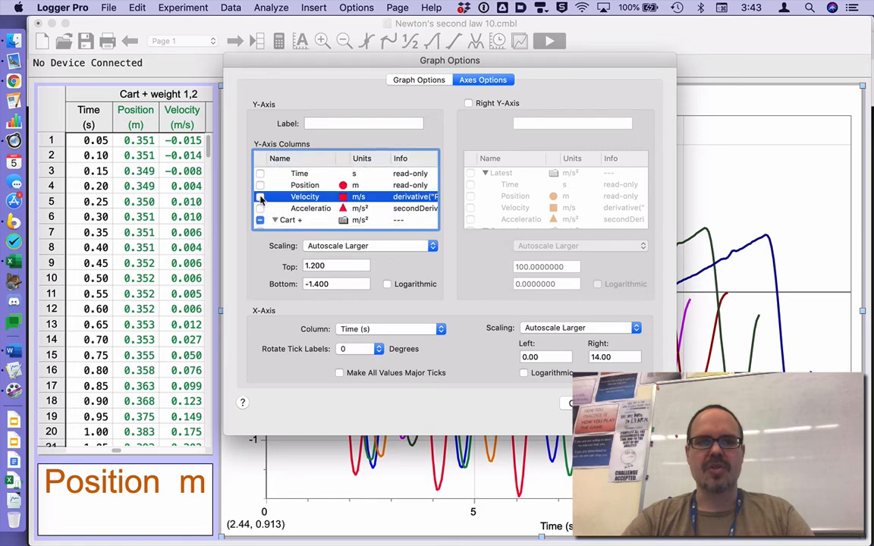
pyautogui.scroll(-2, 264, 201)
pyautogui.click(259, 202)
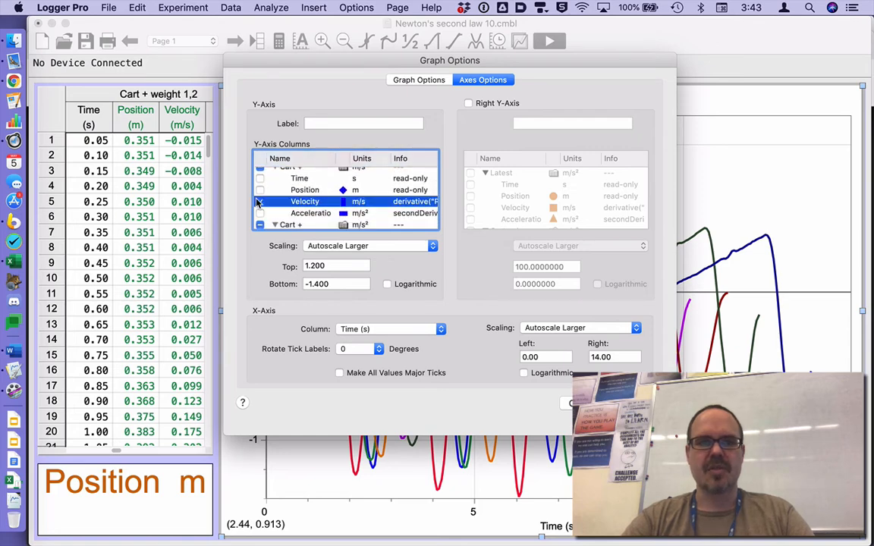
pyautogui.scroll(-3, 300, 206)
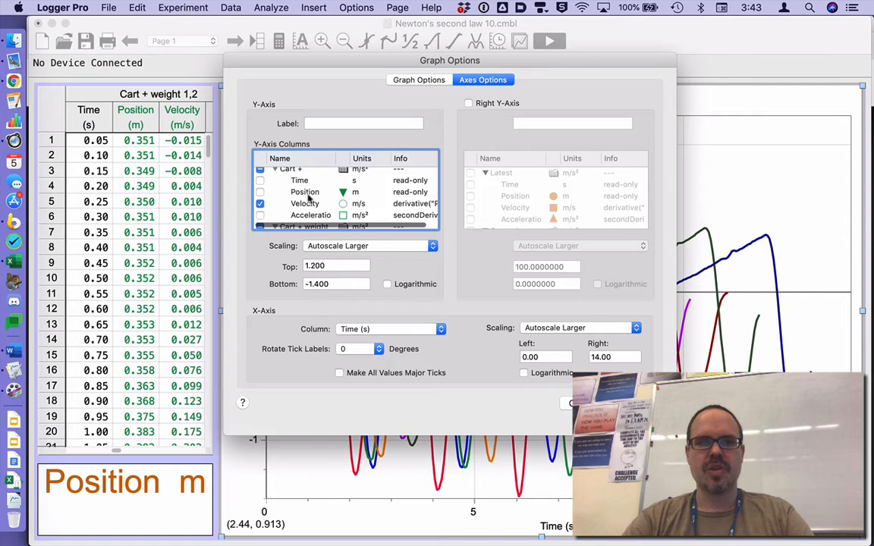
# - Keep the green run's velocity, exclude the orange, purple, dark red and navy runs' velocity columns, and apply the graph options
pyautogui.scroll(-2, 311, 205)
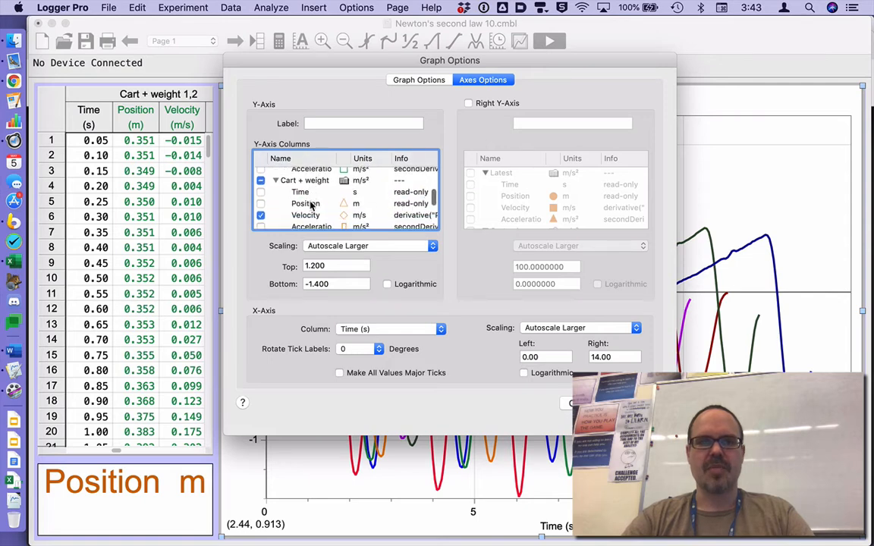
pyautogui.scroll(-1, 307, 204)
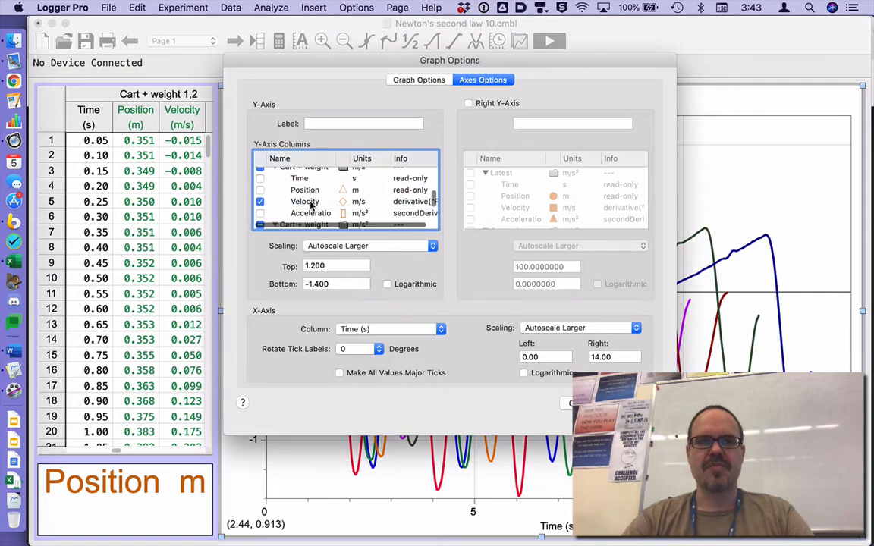
pyautogui.click(260, 203)
pyautogui.scroll(-3, 306, 205)
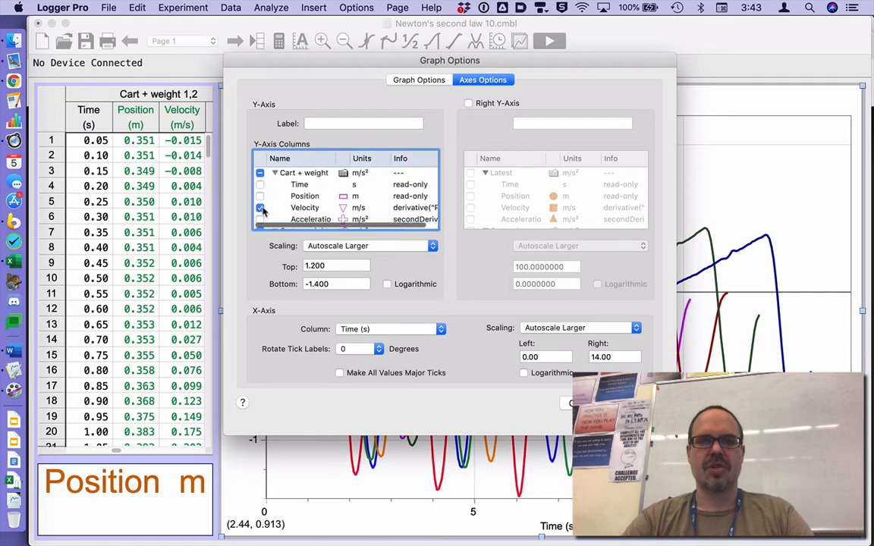
pyautogui.click(262, 209)
pyautogui.scroll(-3, 297, 207)
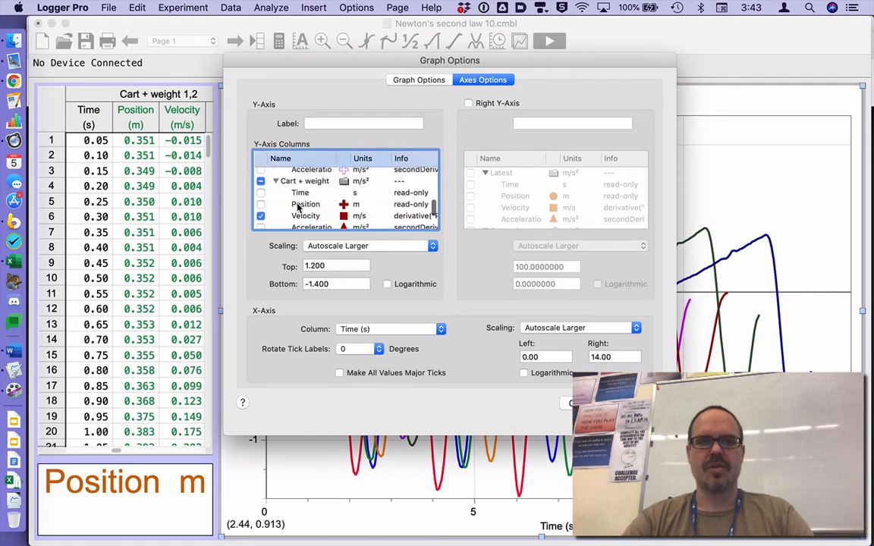
pyautogui.scroll(-1, 288, 208)
pyautogui.click(262, 206)
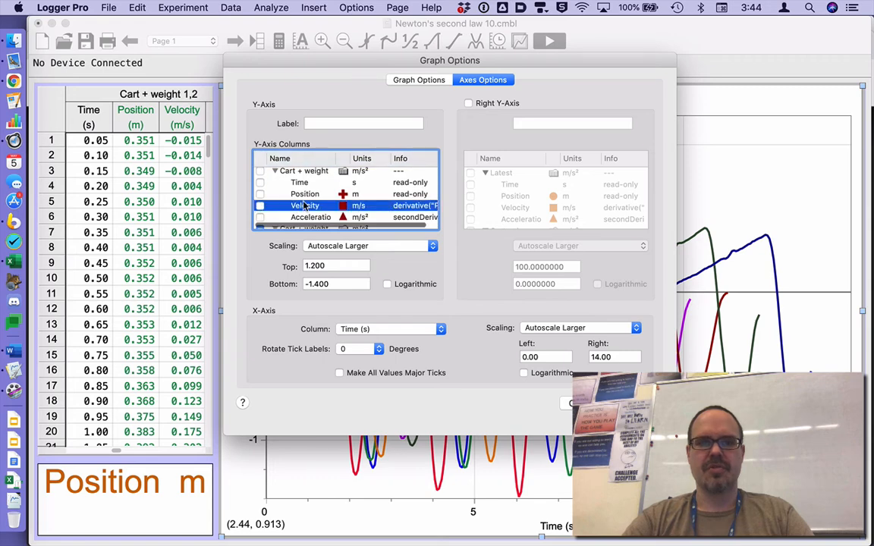
pyautogui.scroll(-3, 305, 206)
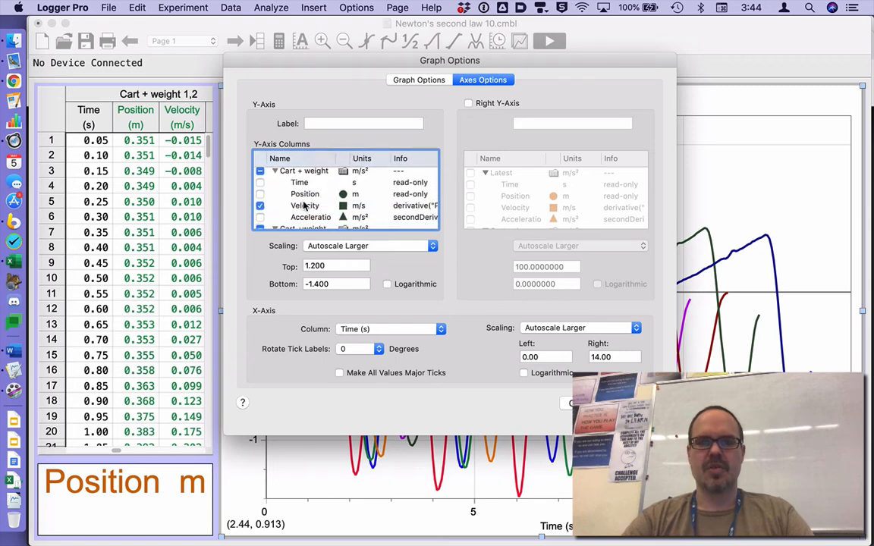
pyautogui.scroll(-4, 304, 205)
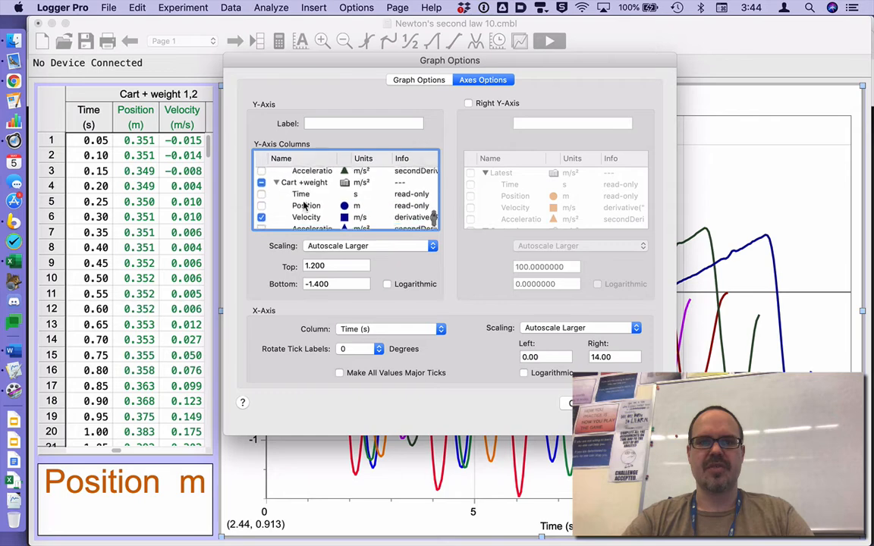
pyautogui.click(261, 214)
pyautogui.scroll(-2, 318, 214)
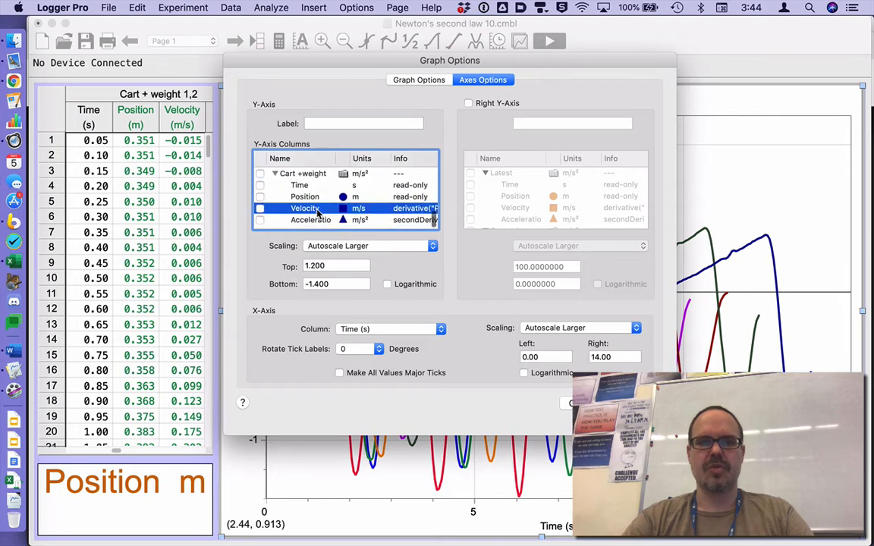
pyautogui.click(638, 403)
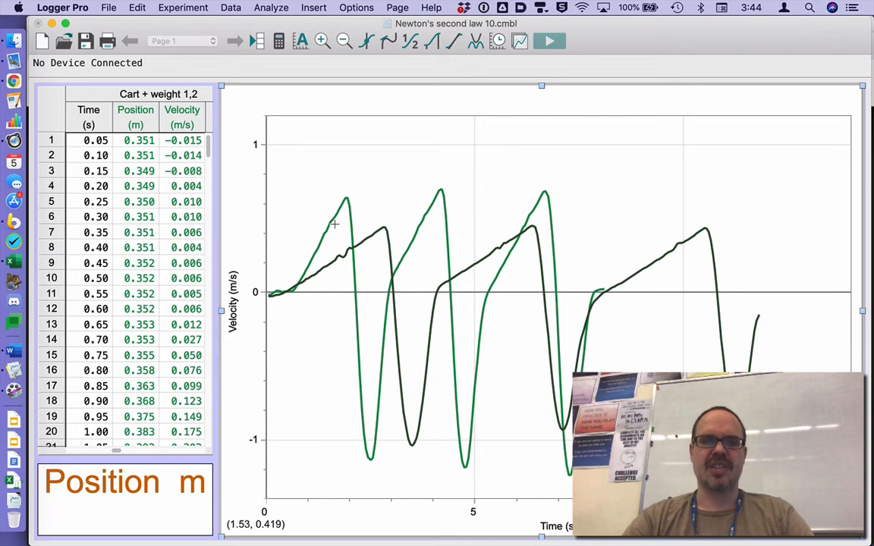
# - Remove the Cart + weight 1,2,3,4,5,6 velocity from the graph, widening the Name column to show the full data set names
pyautogui.doubleClick(401, 180)
pyautogui.scroll(-4, 273, 190)
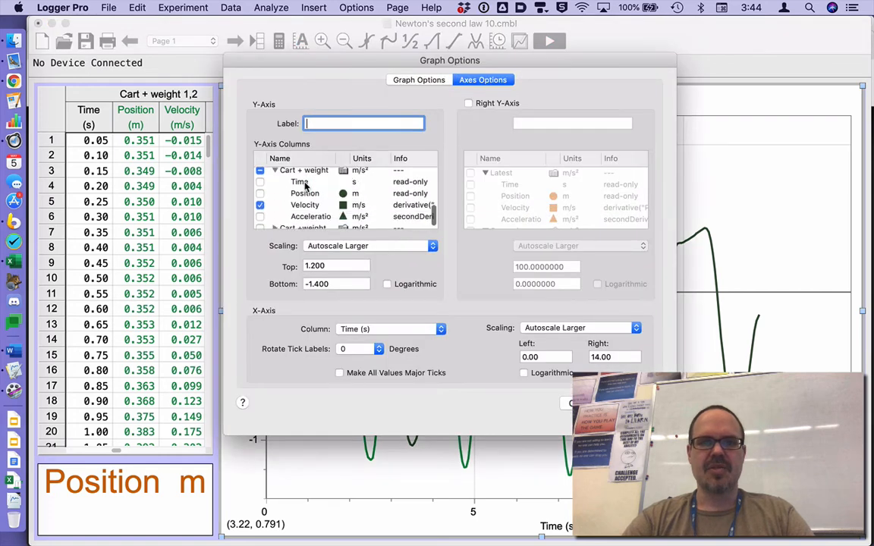
pyautogui.click(269, 198)
pyautogui.scroll(3, 277, 200)
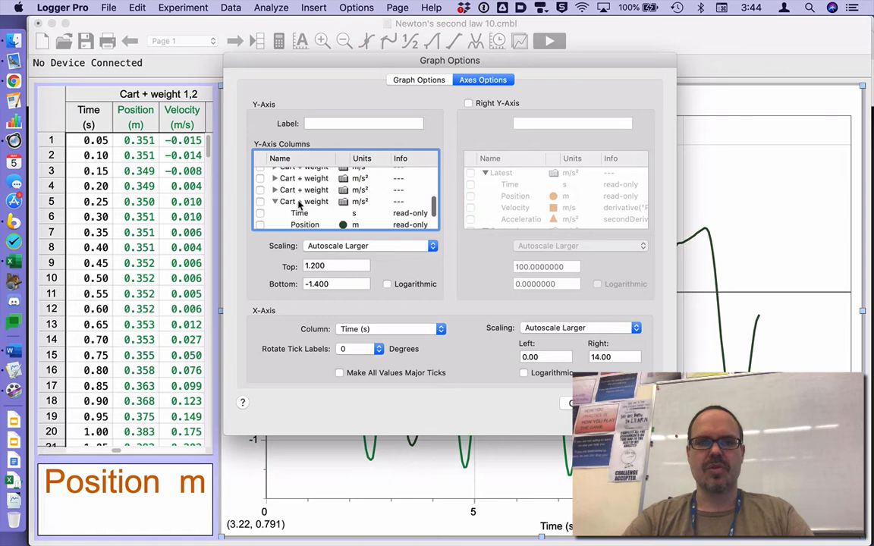
pyautogui.click(300, 203)
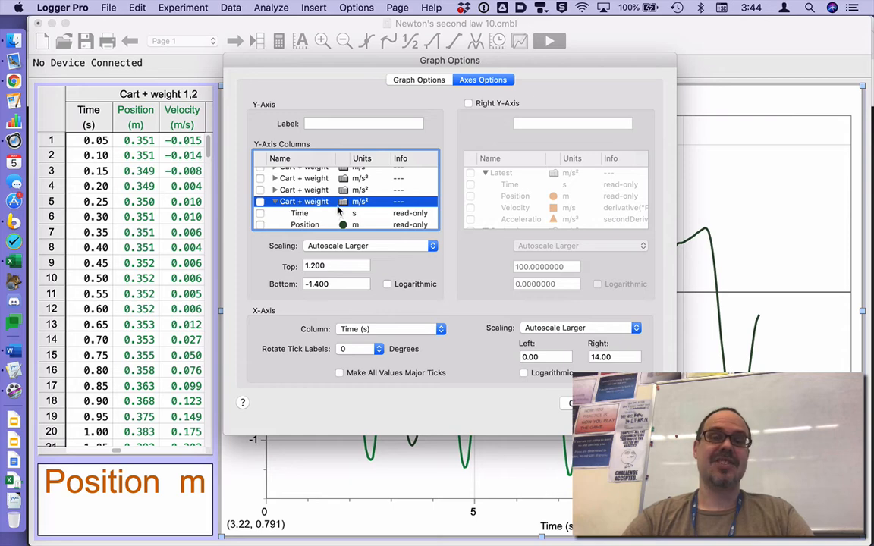
pyautogui.moveTo(334, 156); pyautogui.dragTo(376, 156)
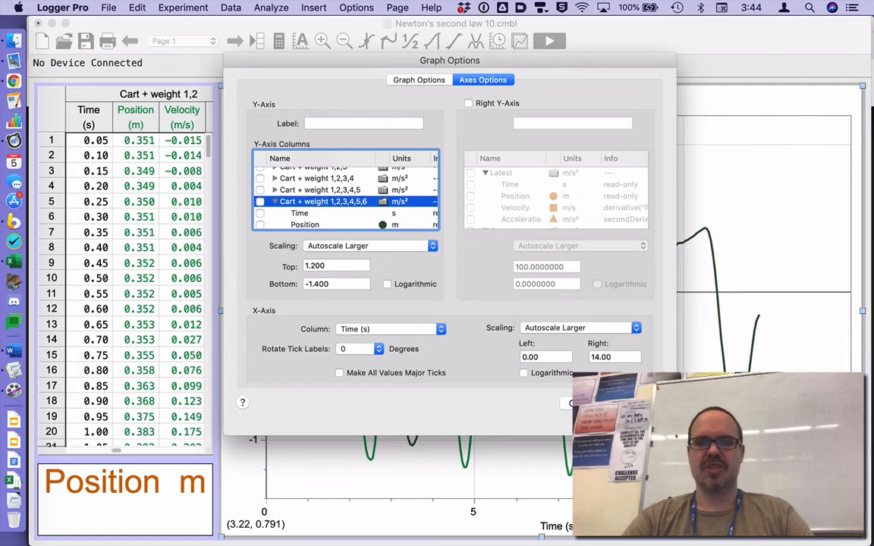
pyautogui.click(636, 403)
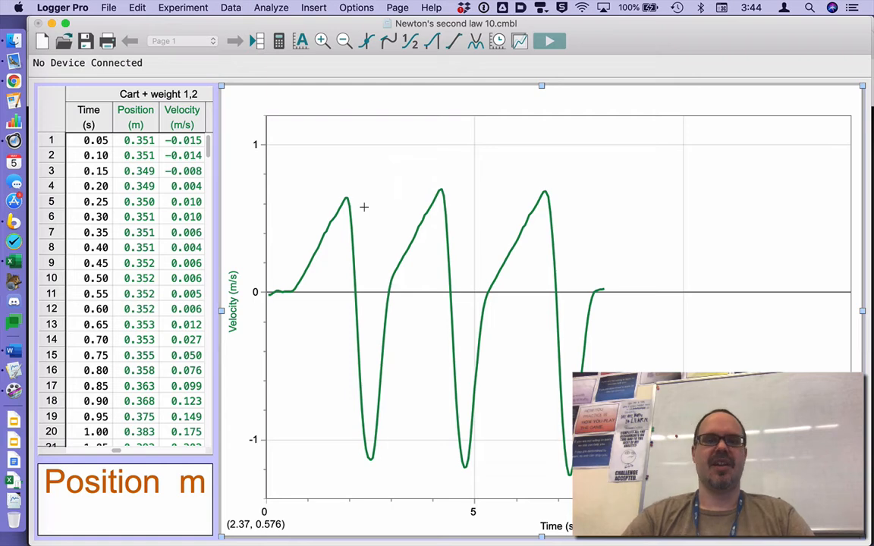
# - Apply a separate linear fit to each of the three rising sections of the Cart + weight 1,2 velocity curve
pyautogui.moveTo(344, 182); pyautogui.dragTo(298, 293)
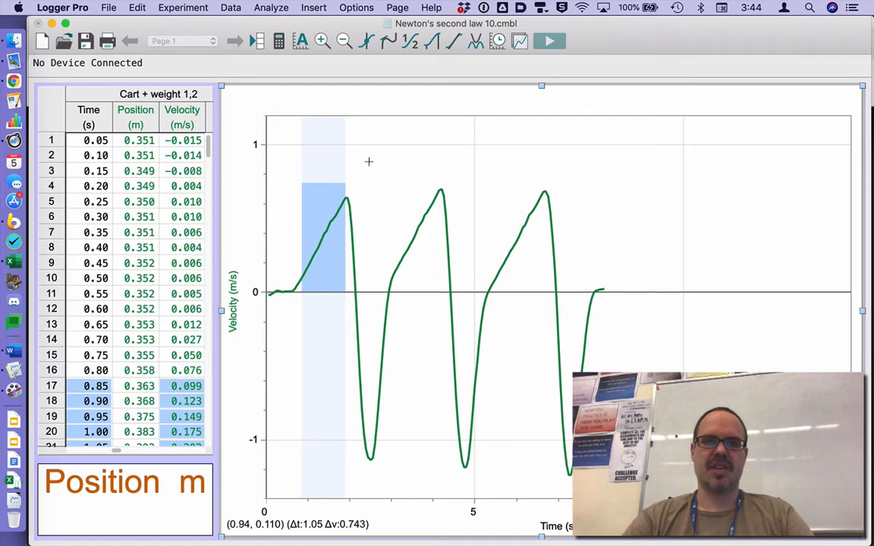
pyautogui.click(453, 41)
pyautogui.moveTo(334, 213); pyautogui.dragTo(325, 427)
pyautogui.moveTo(434, 190); pyautogui.dragTo(399, 293)
pyautogui.click(459, 41)
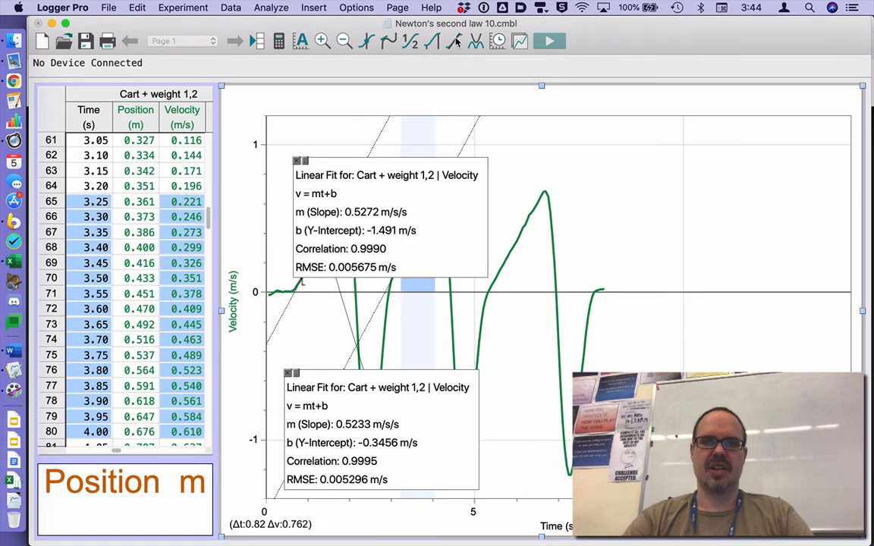
pyautogui.moveTo(536, 186); pyautogui.dragTo(498, 282)
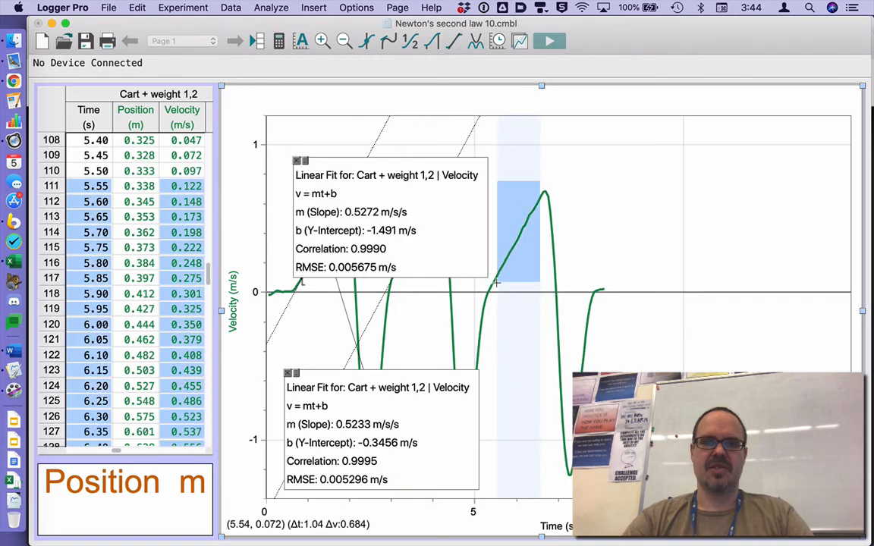
pyautogui.click(454, 41)
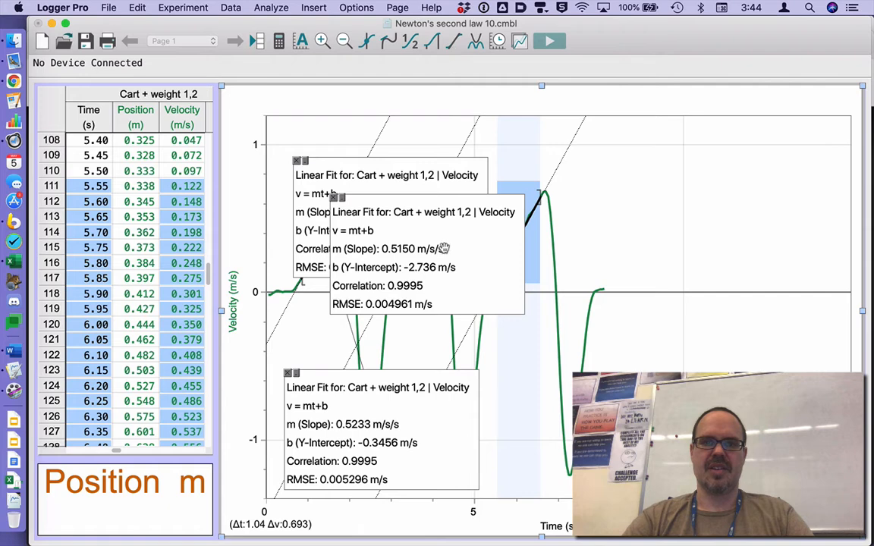
# - Spread the three linear fit result boxes below and beside the curve so the fitted sections are uncovered
pyautogui.moveTo(399, 223); pyautogui.dragTo(711, 268)
pyautogui.moveTo(483, 242); pyautogui.dragTo(682, 467)
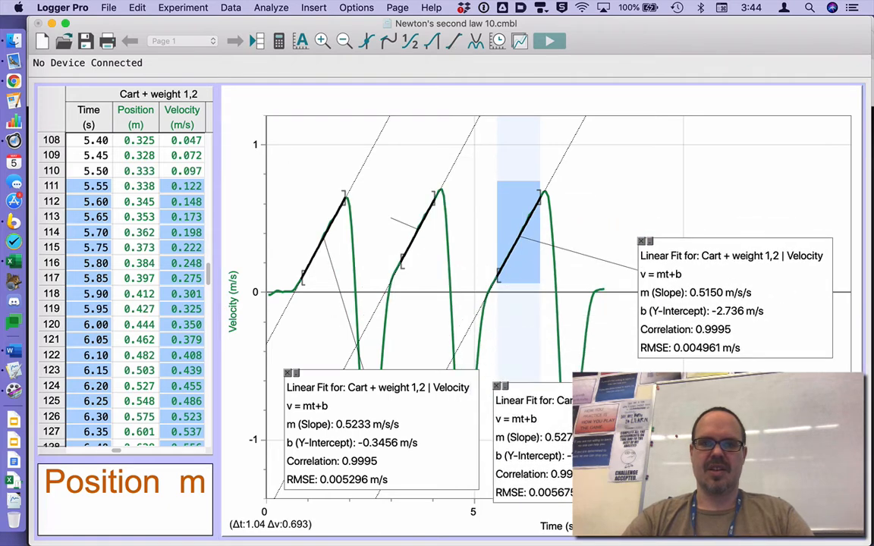
pyautogui.moveTo(445, 437); pyautogui.dragTo(438, 415)
pyautogui.moveTo(524, 403); pyautogui.dragTo(517, 385)
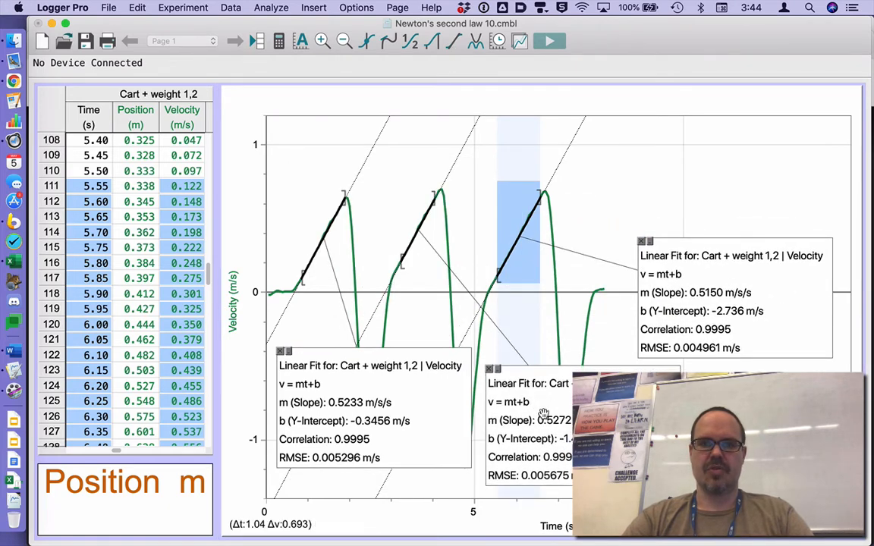
pyautogui.moveTo(714, 318); pyautogui.dragTo(725, 319)
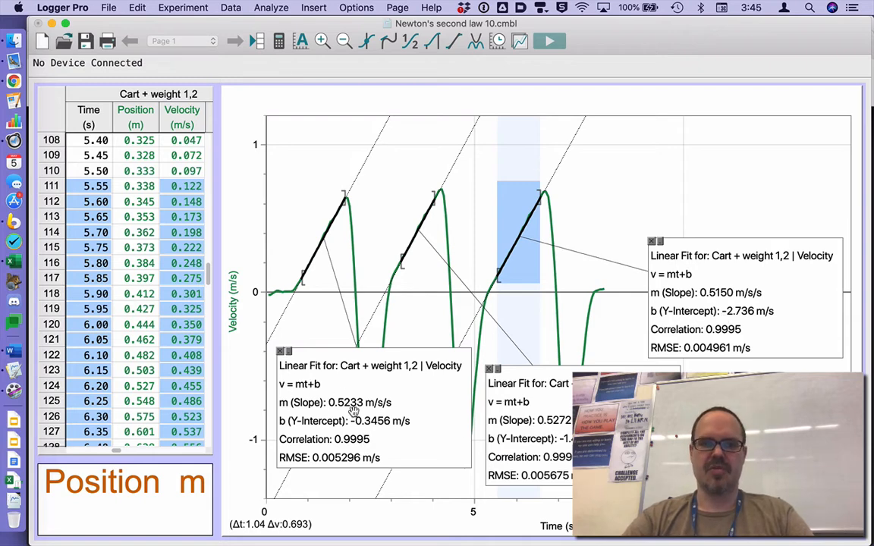
# - Switch to Excel and enter the first fit's slope, 0.5233, in the trial 1 cell B3, then select C3
pyautogui.press('super+Tab')
pyautogui.press('super+Tab')
pyautogui.press('super+Tab')
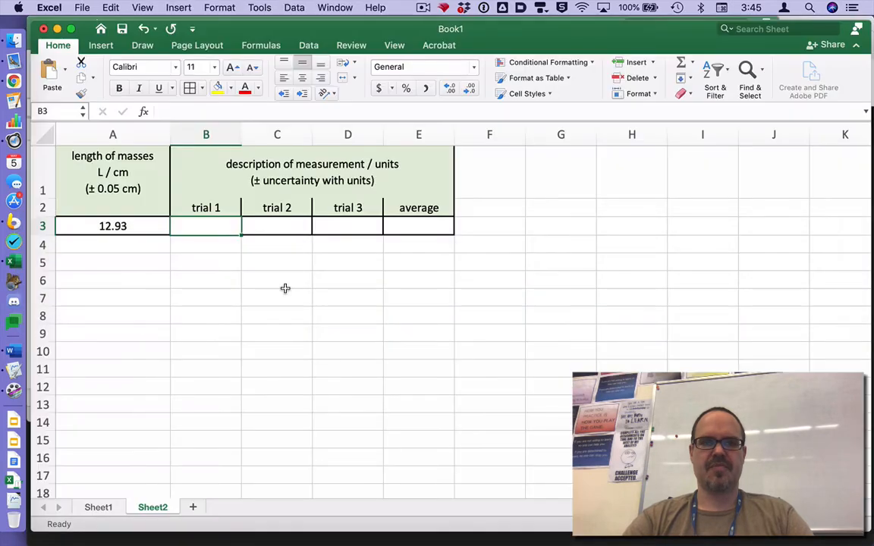
pyautogui.write('0.5')
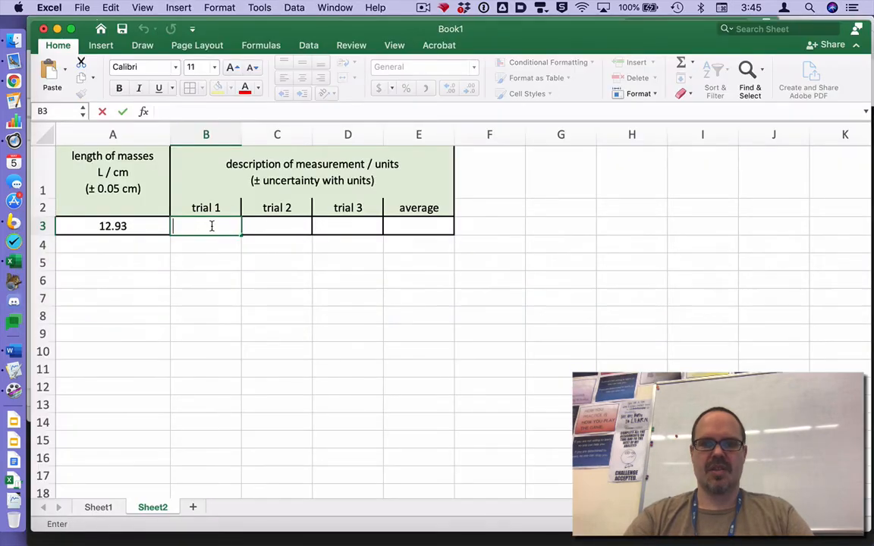
pyautogui.write('23')
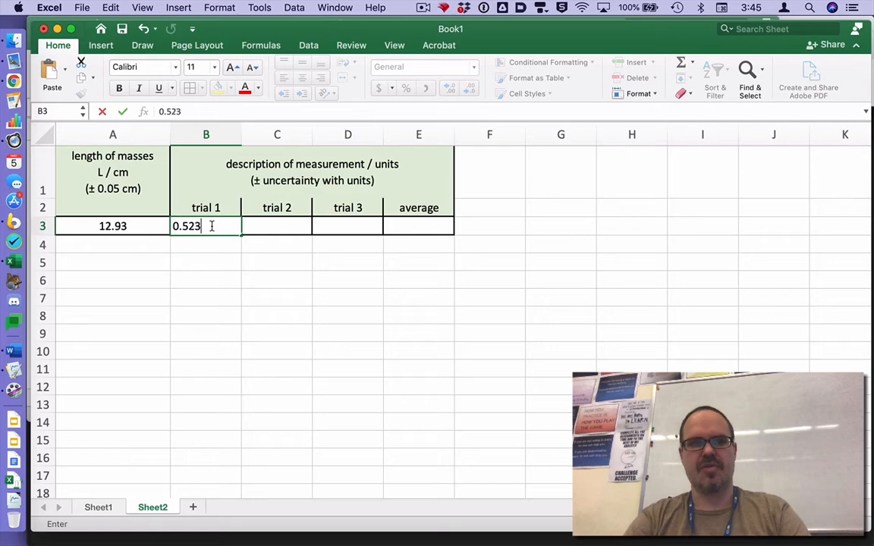
pyautogui.write('33')
pyautogui.click(273, 225)
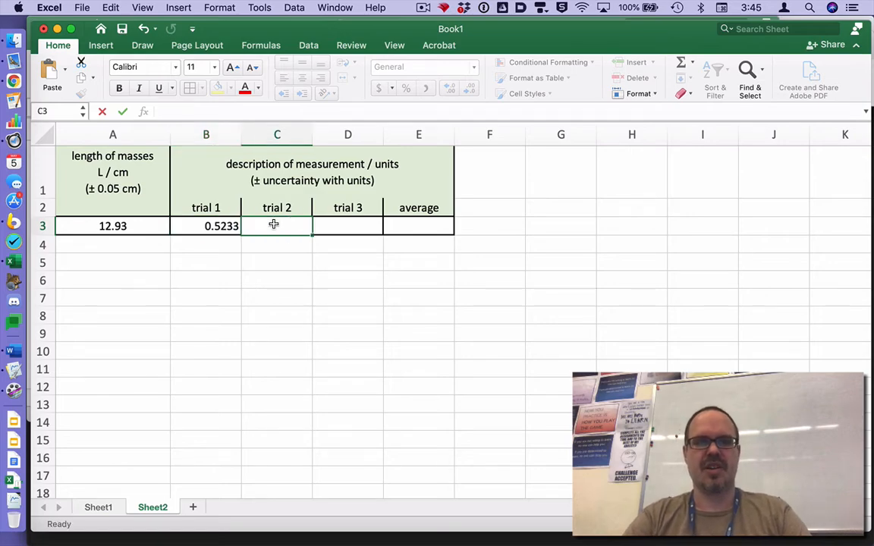
# - Read the second linear fit's slope in Logger Pro and enter 0.5272 in Excel's trial 2 cell C3
pyautogui.press('super+Tab')
pyautogui.press('super+Tab')
pyautogui.press('super+Tab')
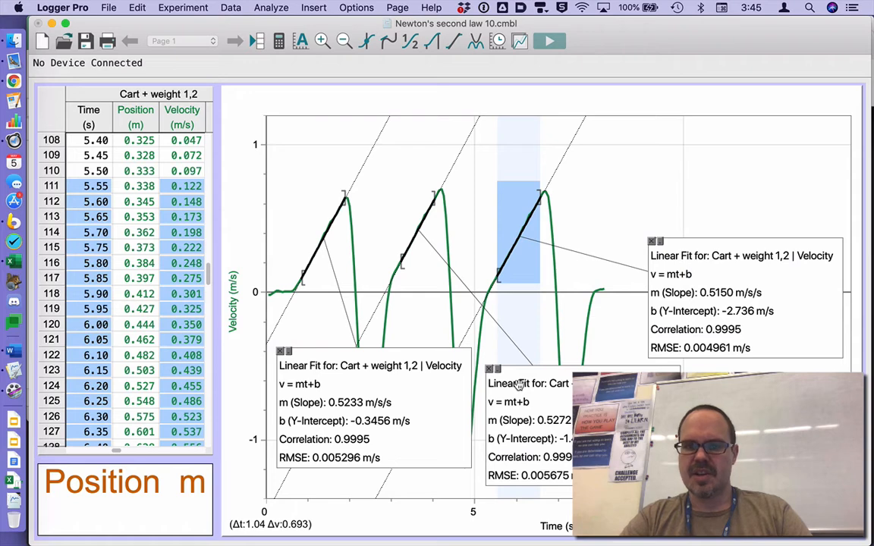
pyautogui.press('super+Tab')
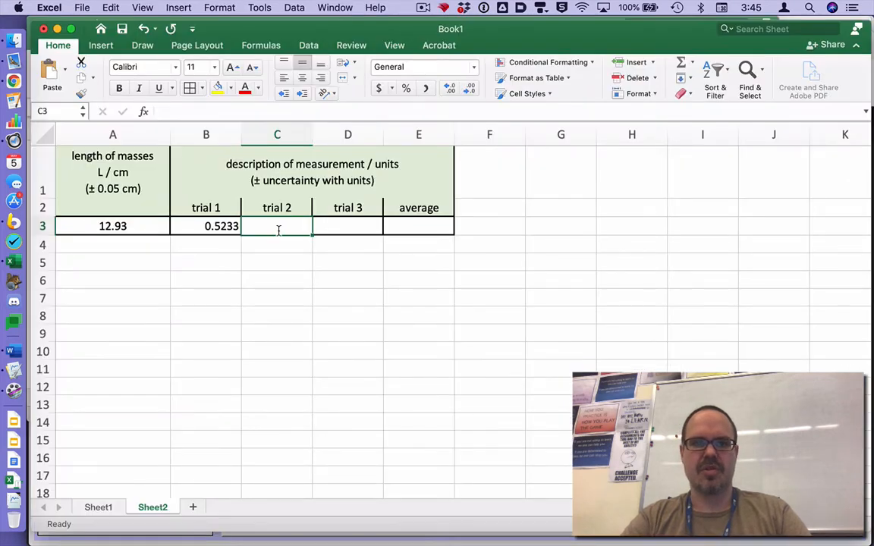
pyautogui.doubleClick(278, 230)
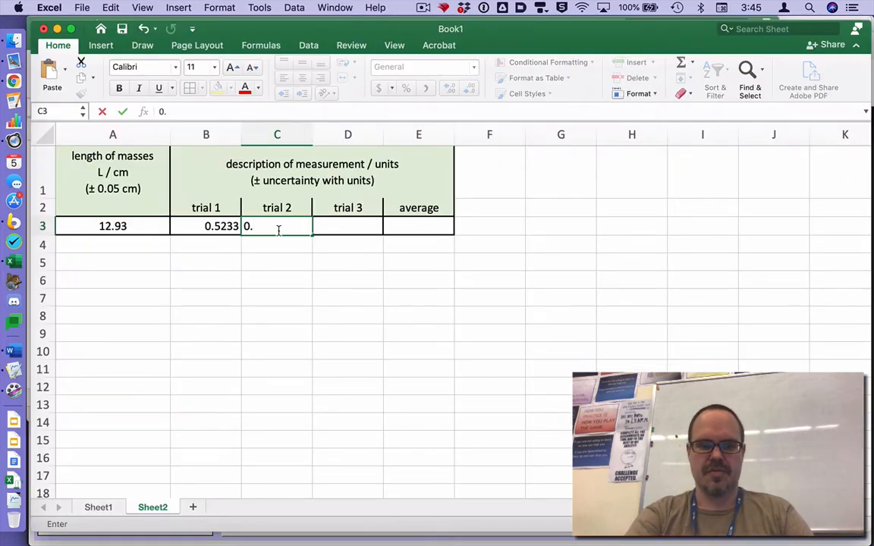
pyautogui.write('0.5272')
pyautogui.click(334, 228)
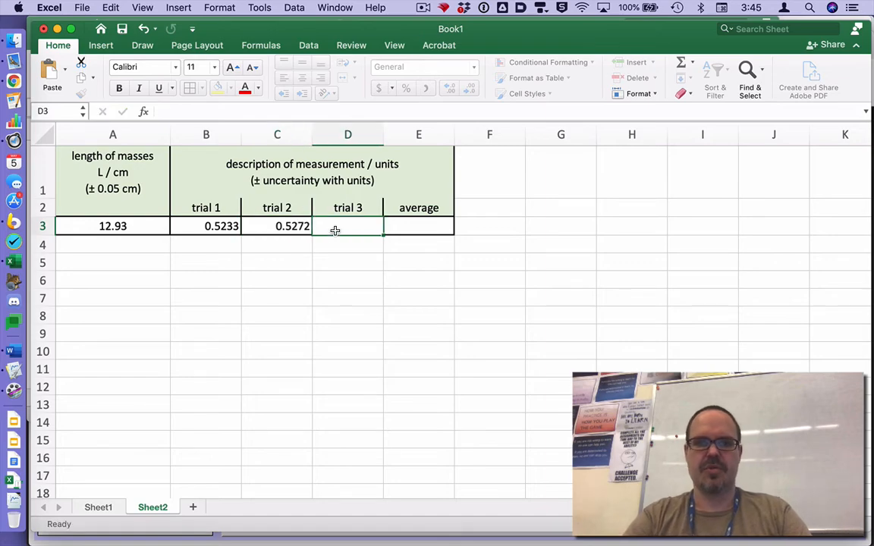
# - Check the third linear fit's slope in Logger Pro and enter 0.5150 in Excel's trial 3 cell D3
pyautogui.press('super+Tab')
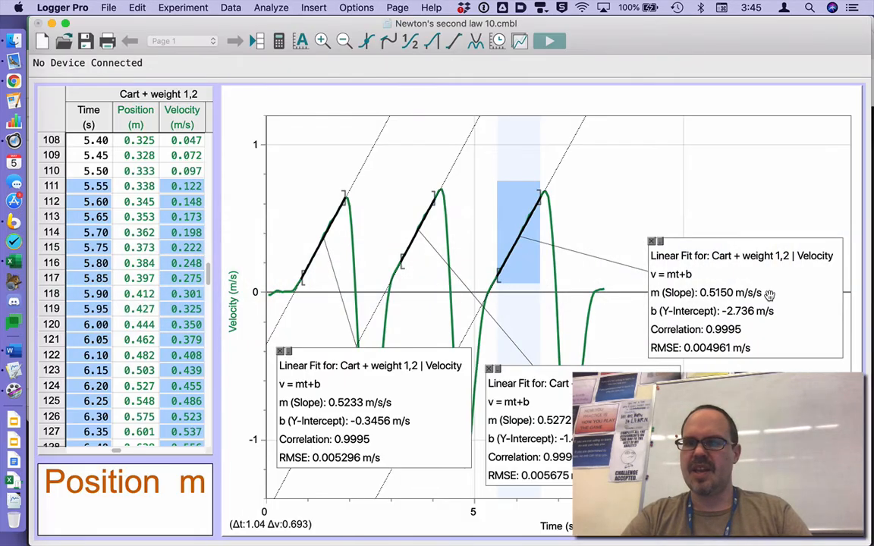
pyautogui.press('super+Tab')
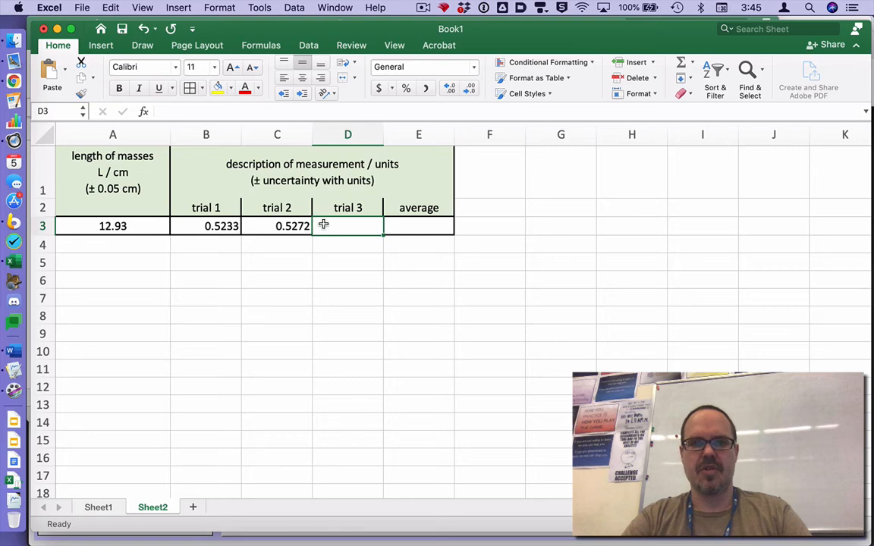
pyautogui.write('0')
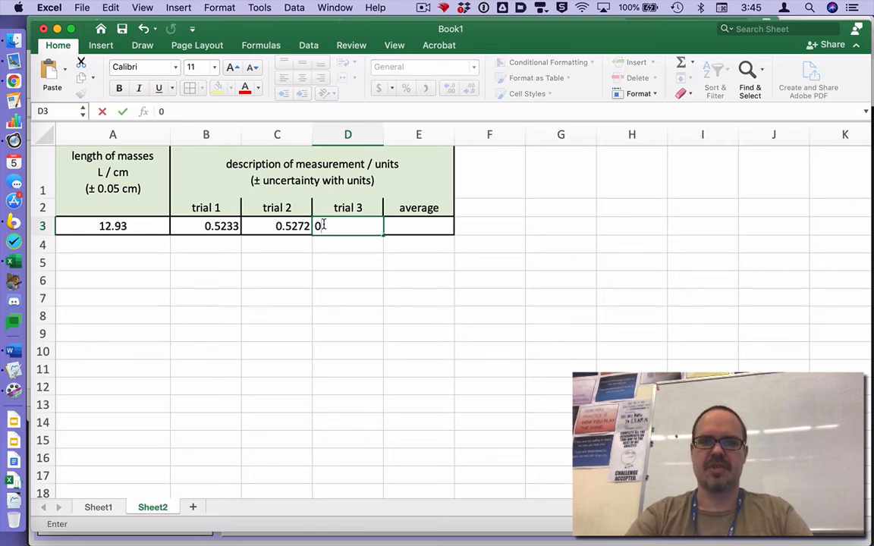
pyautogui.write(';.5150')
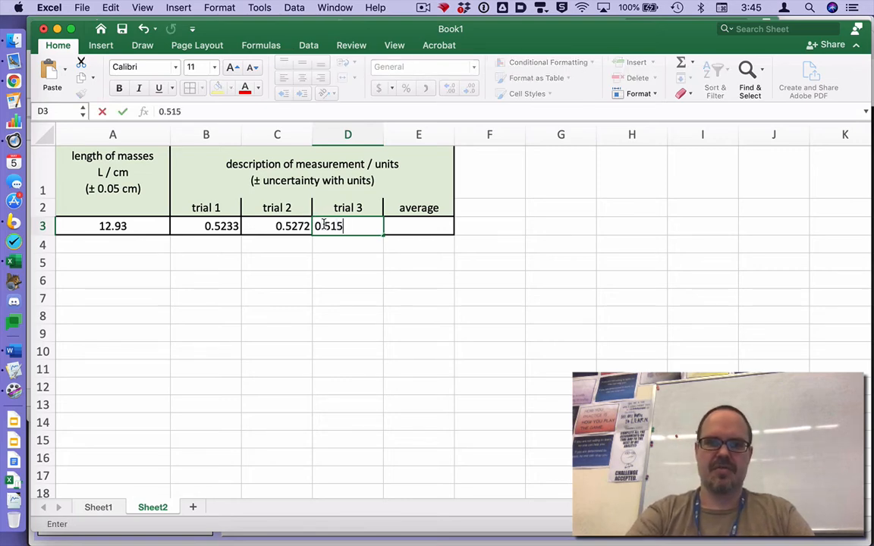
pyautogui.press('Return')
# - Calculate the average of the three trials in cell E3 with an AVERAGE formula over B3:D3
pyautogui.click(401, 226)
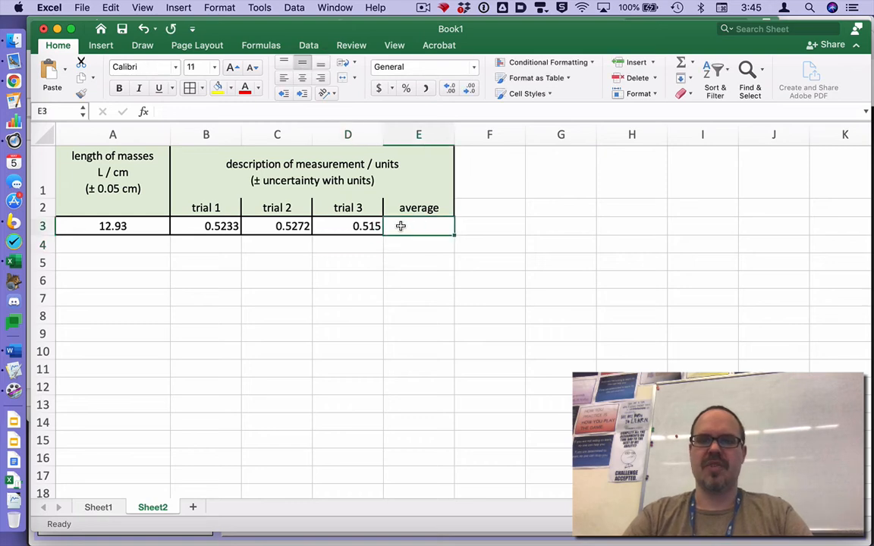
pyautogui.write('=aver')
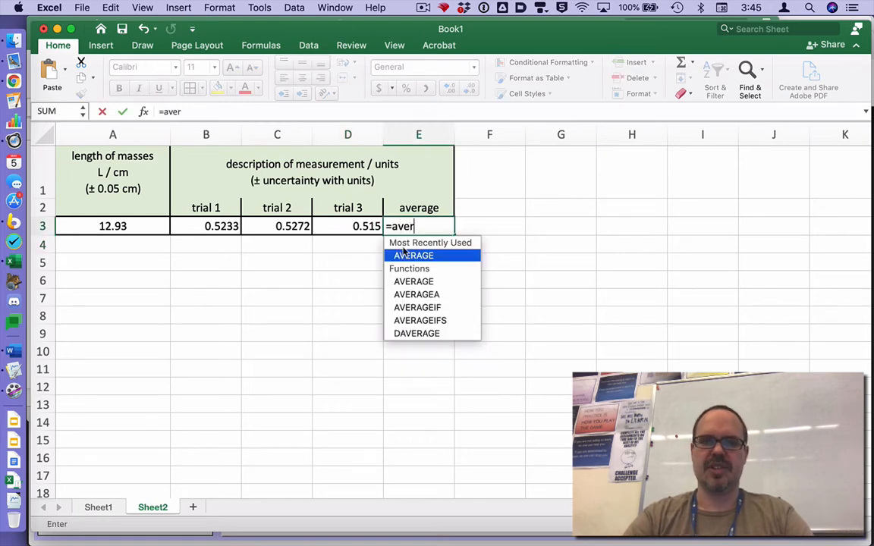
pyautogui.doubleClick(408, 256)
pyautogui.moveTo(225, 226); pyautogui.dragTo(347, 230)
pyautogui.press('Return')
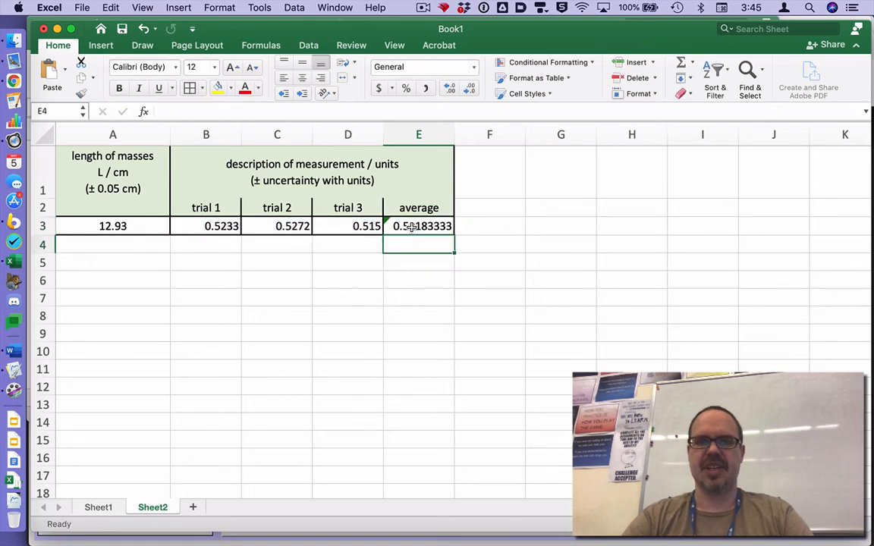
# - Fill the average formula from E3 down to E13 and format those cells to four decimal places
pyautogui.click(416, 227)
pyautogui.moveTo(453, 236); pyautogui.dragTo(441, 406)
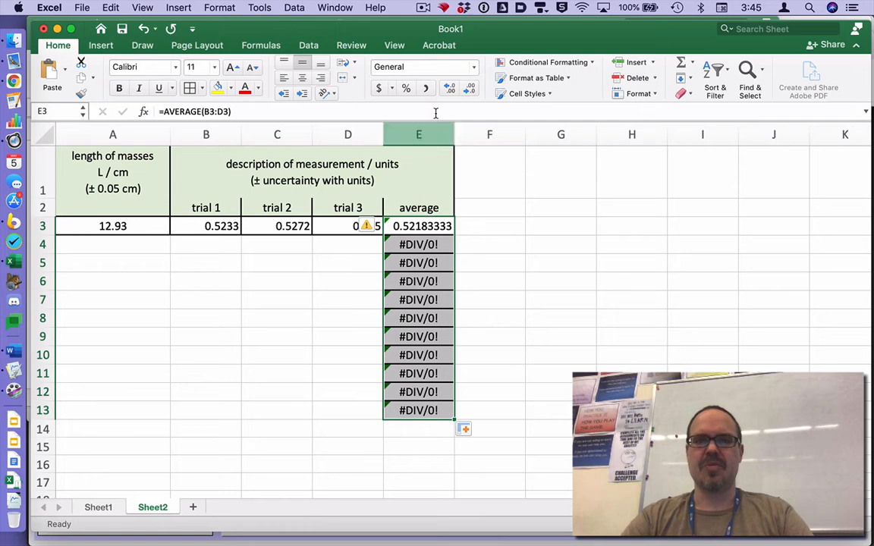
pyautogui.click(469, 88)
pyautogui.click(469, 88)
pyautogui.click(469, 88)
pyautogui.click(469, 88)
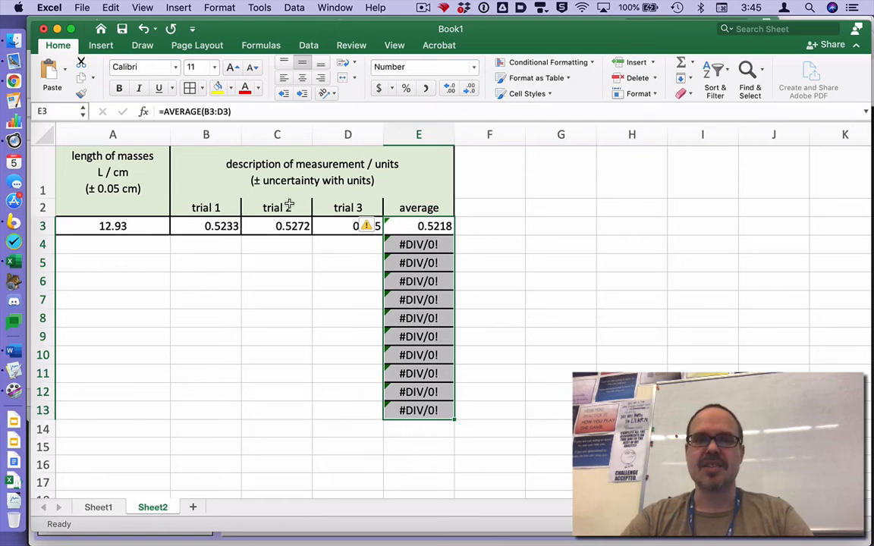
pyautogui.click(482, 259)
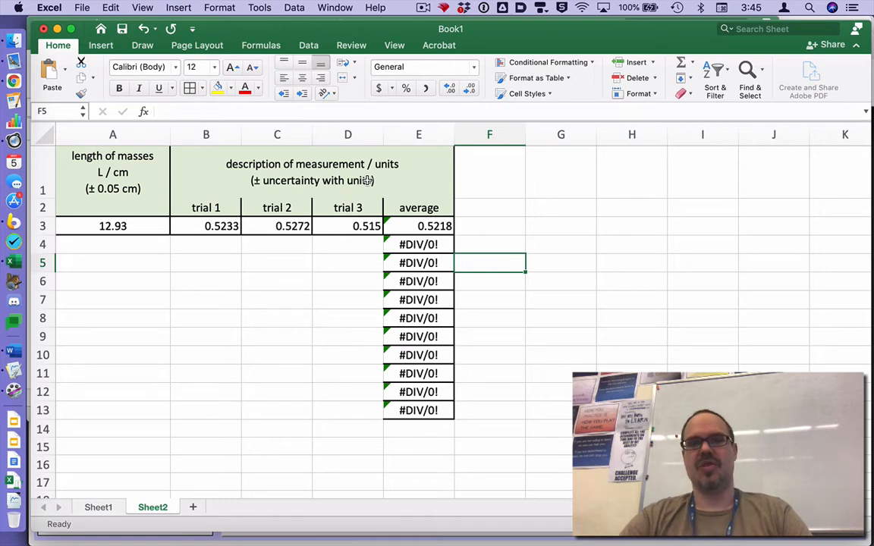
# - Check the data set name in Logger Pro, then examine the cart, weight 1 and weight 2 masses in Chrome's Newtons 2nd Law-individual data links sheet
pyautogui.click(120, 228)
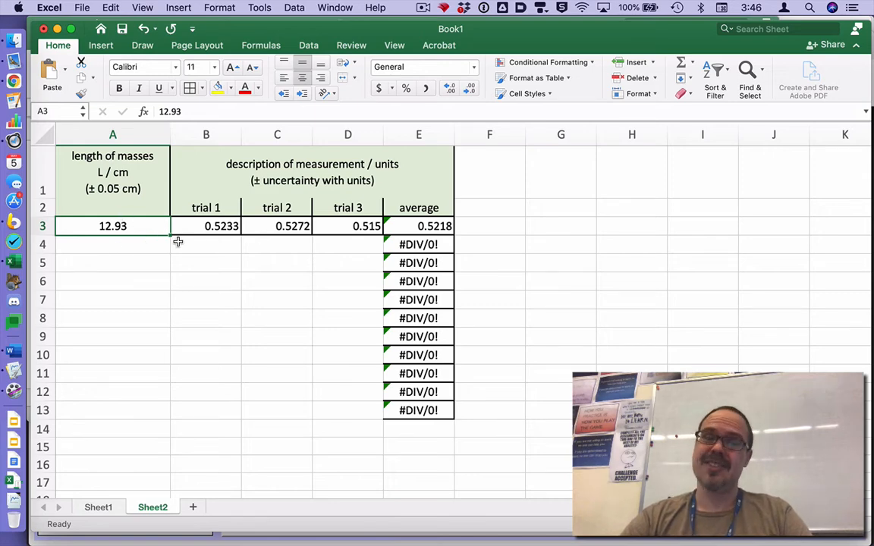
pyautogui.press('super+Tab')
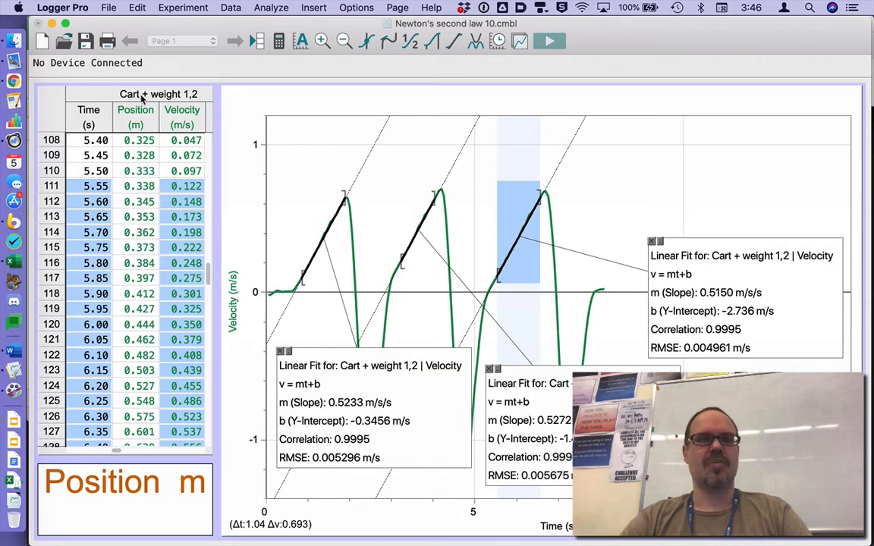
pyautogui.press('super+Tab')
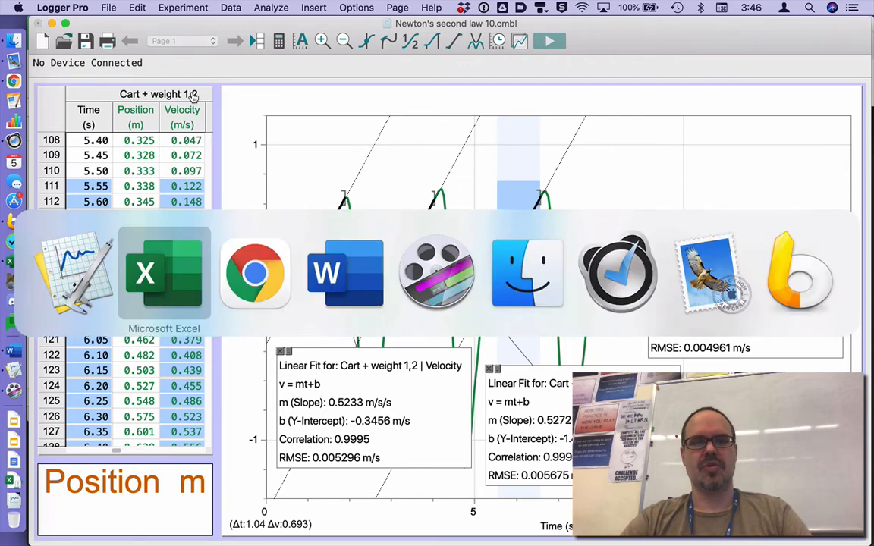
pyautogui.press('super+Tab')
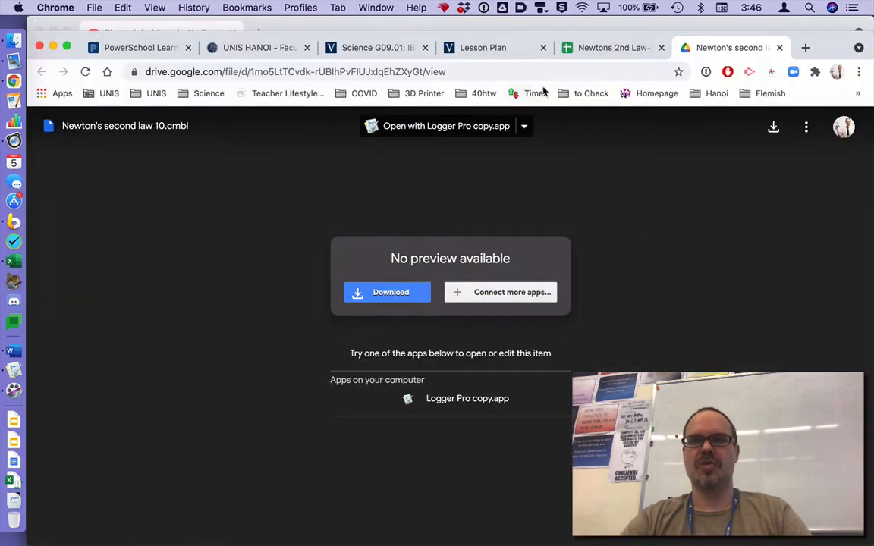
pyautogui.click(624, 48)
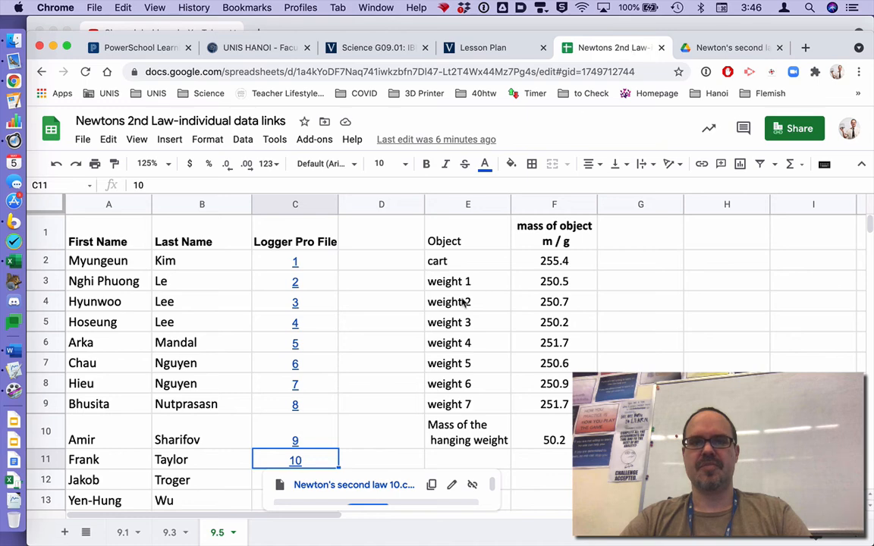
pyautogui.click(459, 261)
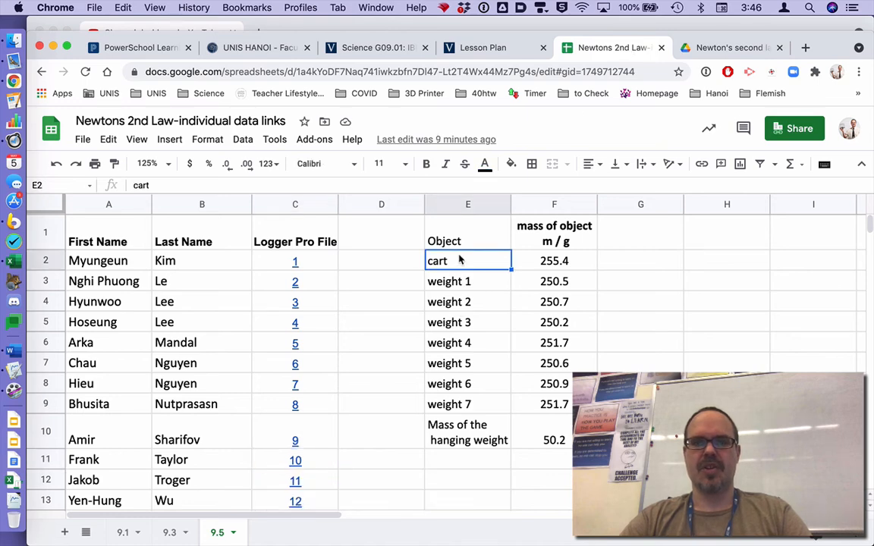
pyautogui.click(556, 263)
pyautogui.click(555, 284)
pyautogui.click(562, 302)
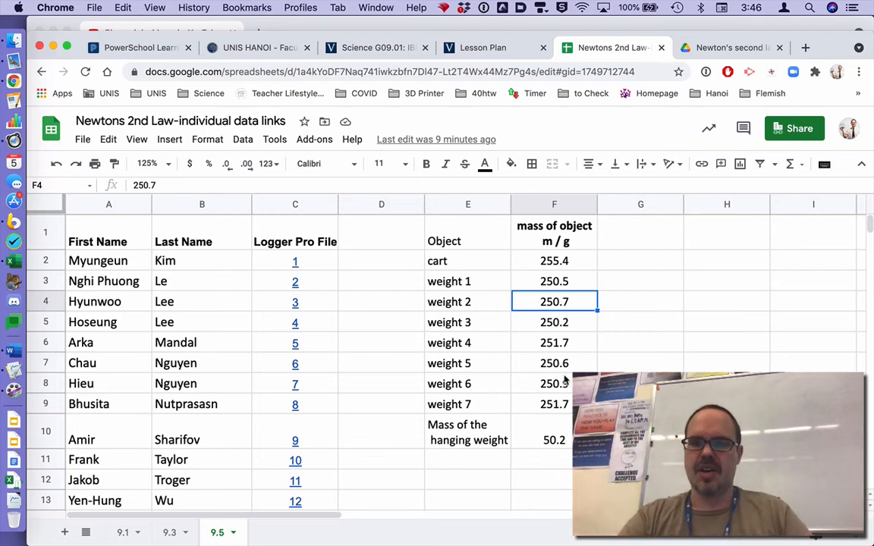
pyautogui.click(576, 266)
pyautogui.keyDown('shift'); pyautogui.click(571, 303); pyautogui.keyUp('shift')
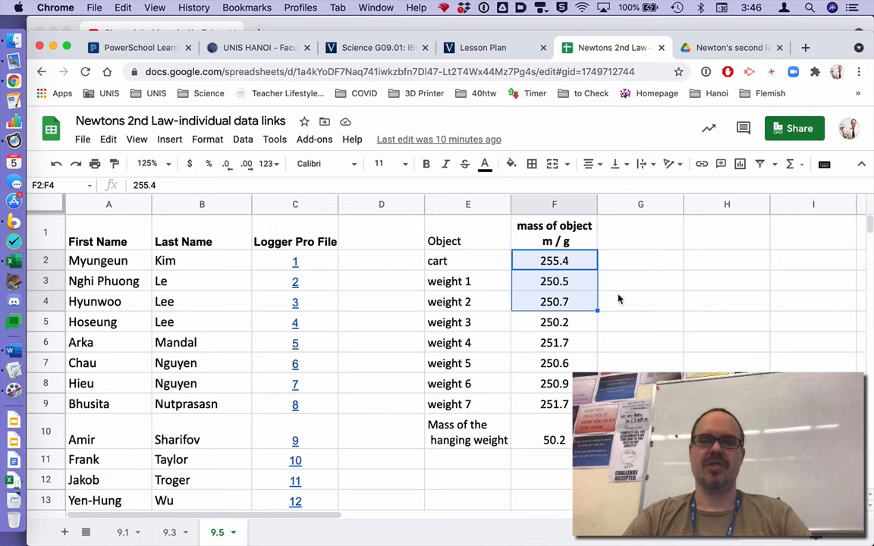
# - Switch back to the Excel data table and select the empty cell A4 in the length of masses column
pyautogui.press('super+Tab')
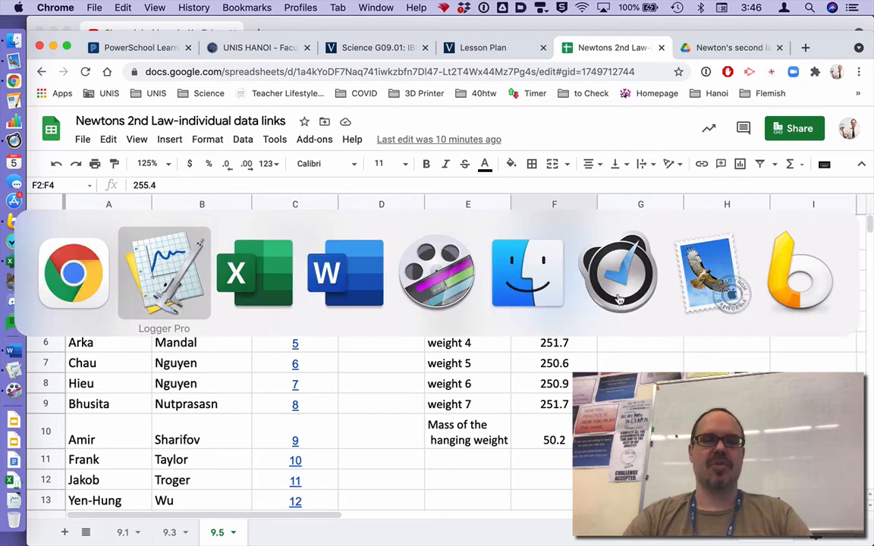
pyautogui.press('super+Tab')
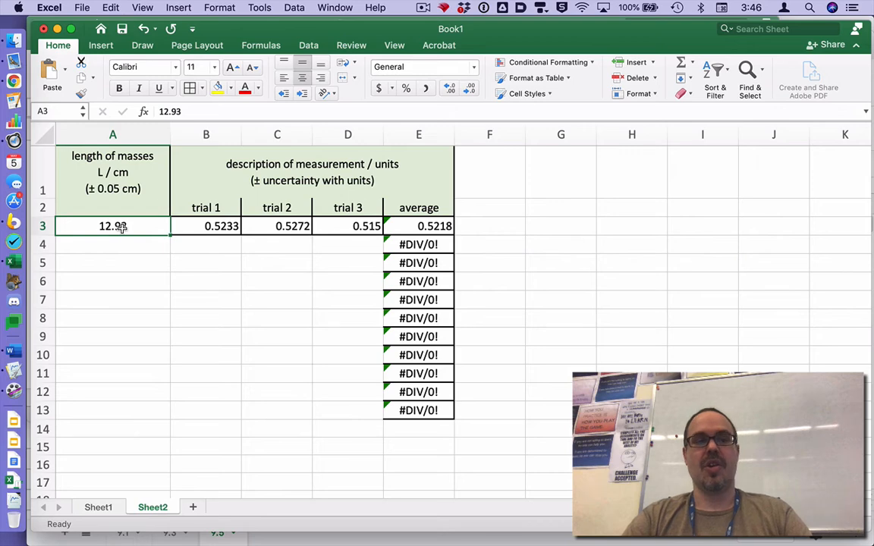
pyautogui.click(119, 250)
pyautogui.click(121, 232)
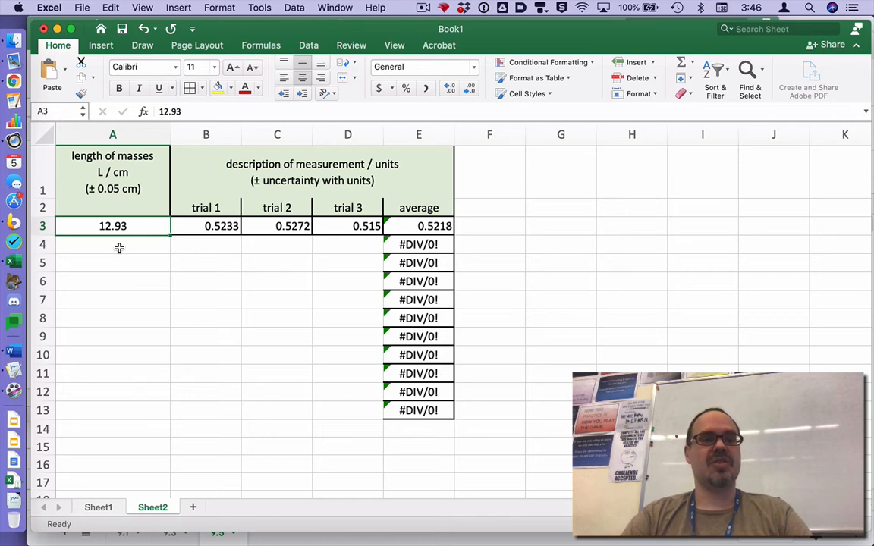
pyautogui.click(119, 247)
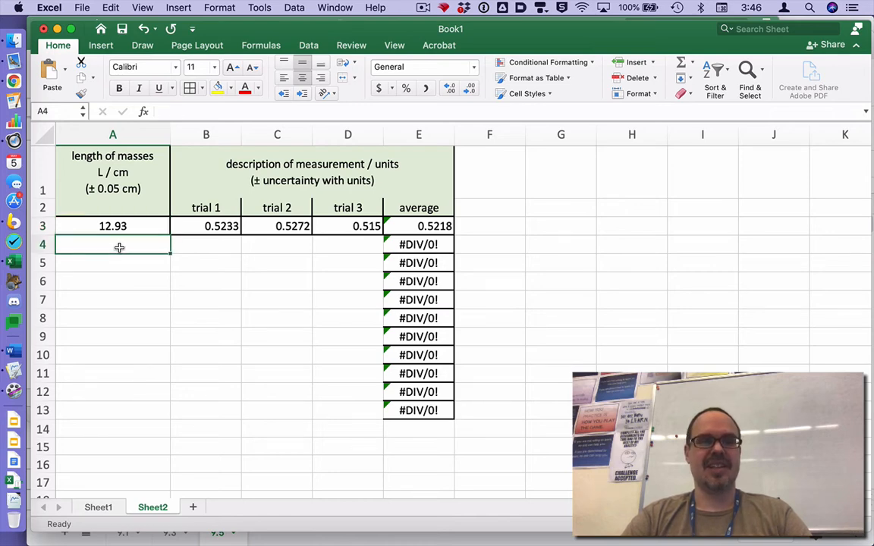
# - Try pasting the Excel table A1:E13 under the Table 1 heading in the Word lab document, and cut the pasted table out again
pyautogui.moveTo(102, 162); pyautogui.dragTo(346, 414)
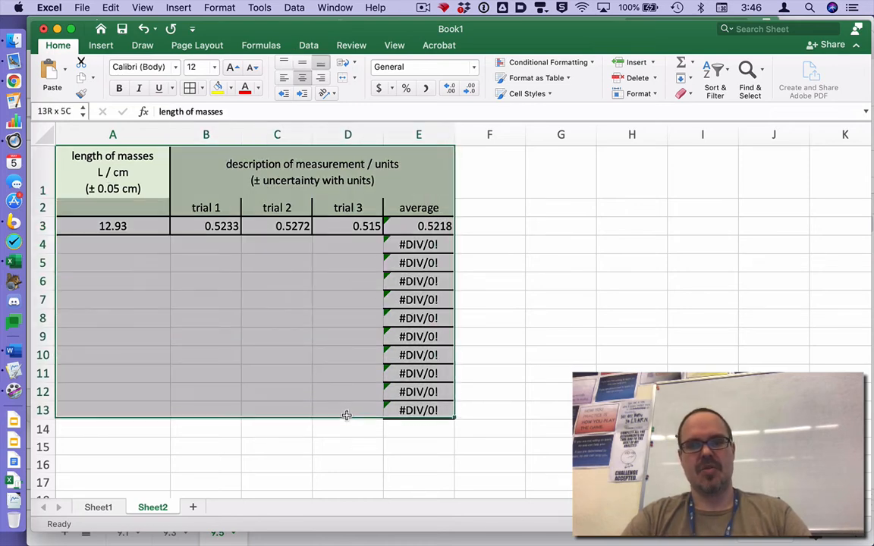
pyautogui.press('super+c')
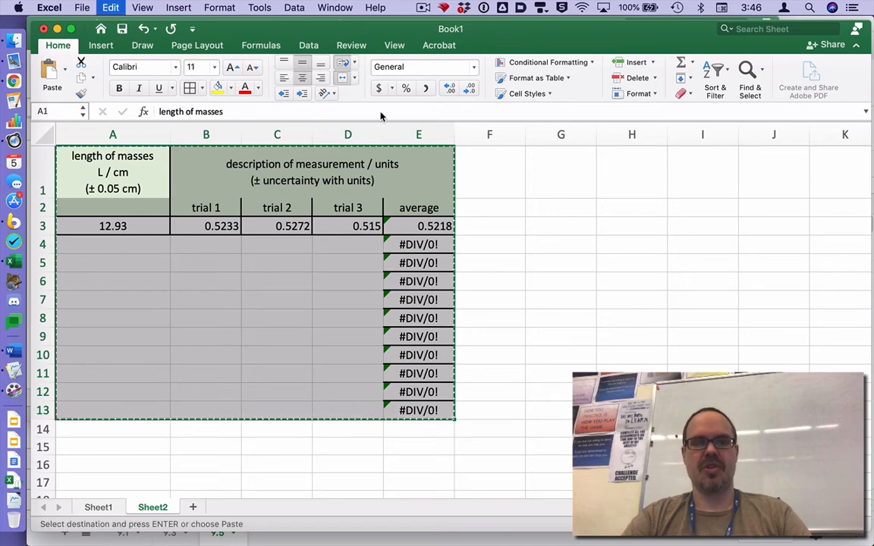
pyautogui.press('super+Tab')
pyautogui.press('super+Tab')
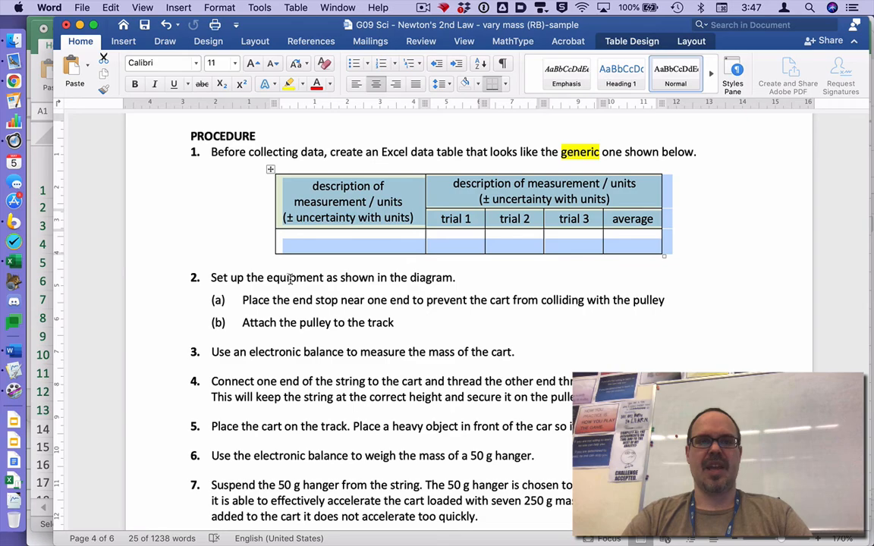
pyautogui.scroll(10, 290, 279)
pyautogui.scroll(-5, 290, 279)
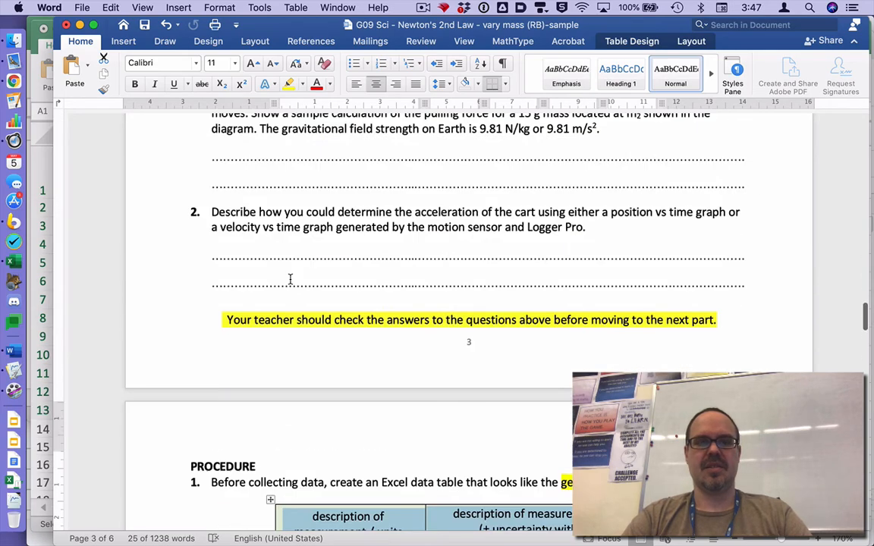
pyautogui.scroll(10, 290, 279)
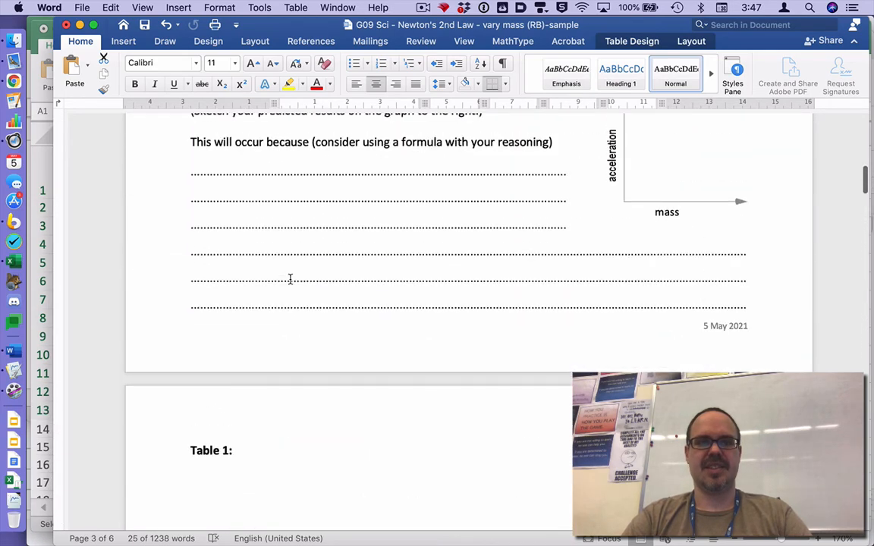
pyautogui.scroll(-2, 290, 279)
pyautogui.press('super+z')
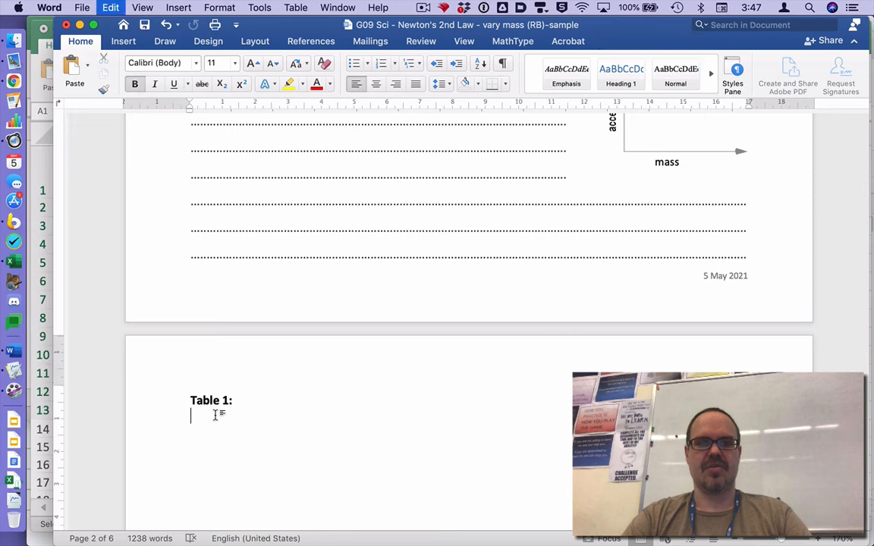
pyautogui.press('super+y')
pyautogui.scroll(-1, 329, 318)
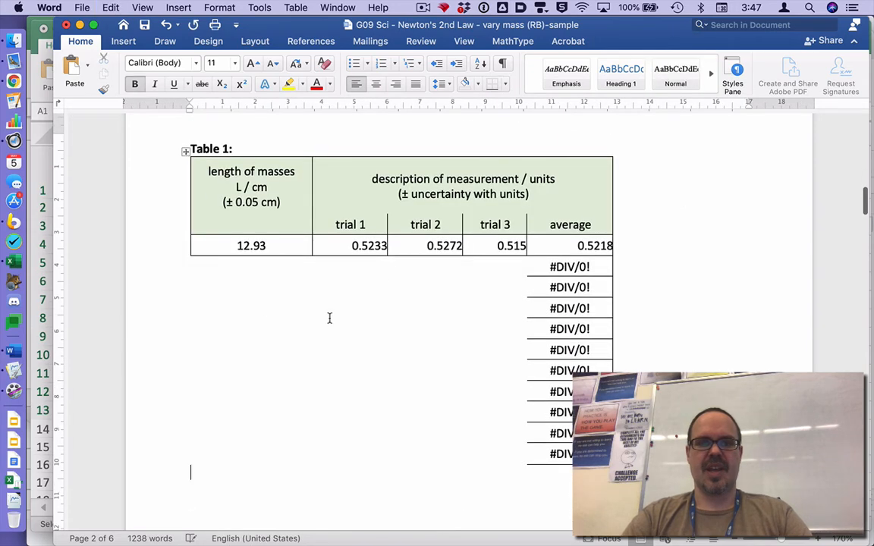
pyautogui.click(186, 153)
pyautogui.press('super+x')
# - Switch to Excel and apply all borders to every cell of the data table A1:E13
pyautogui.press('super+Tab')
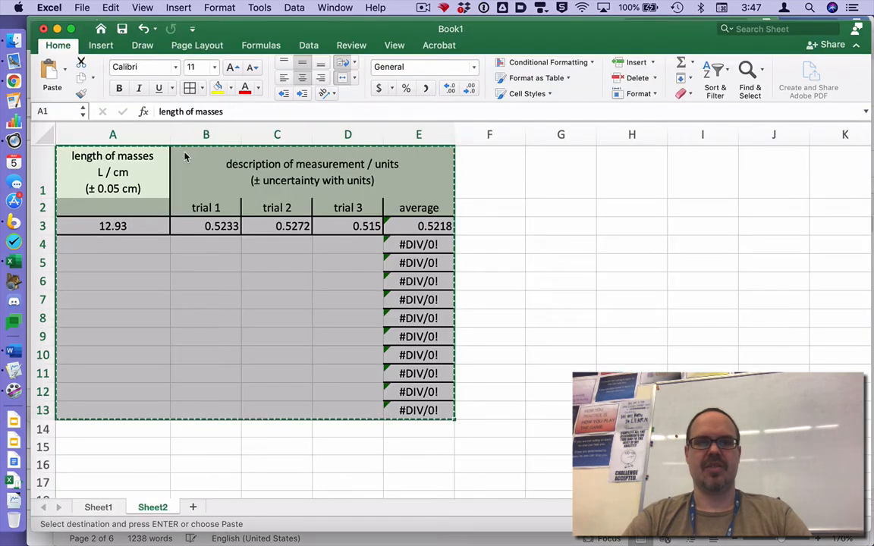
pyautogui.click(201, 89)
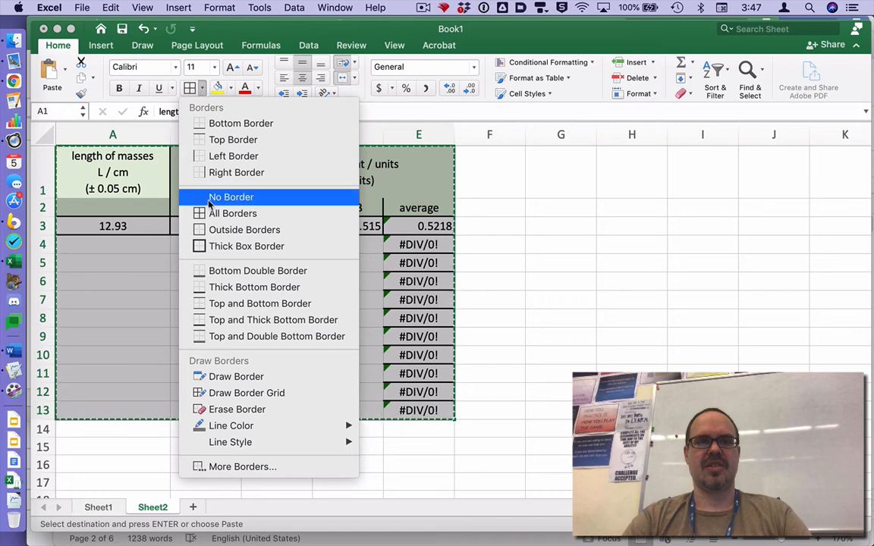
pyautogui.click(212, 214)
pyautogui.click(235, 472)
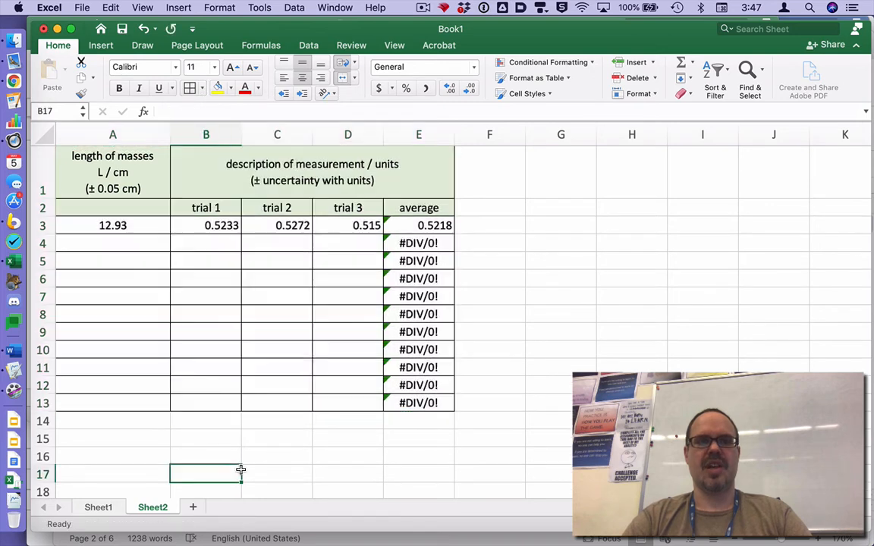
# - Copy the bordered table A1:E13 from Excel and paste it under the Table 1 heading in the Word document
pyautogui.moveTo(120, 184); pyautogui.dragTo(356, 403)
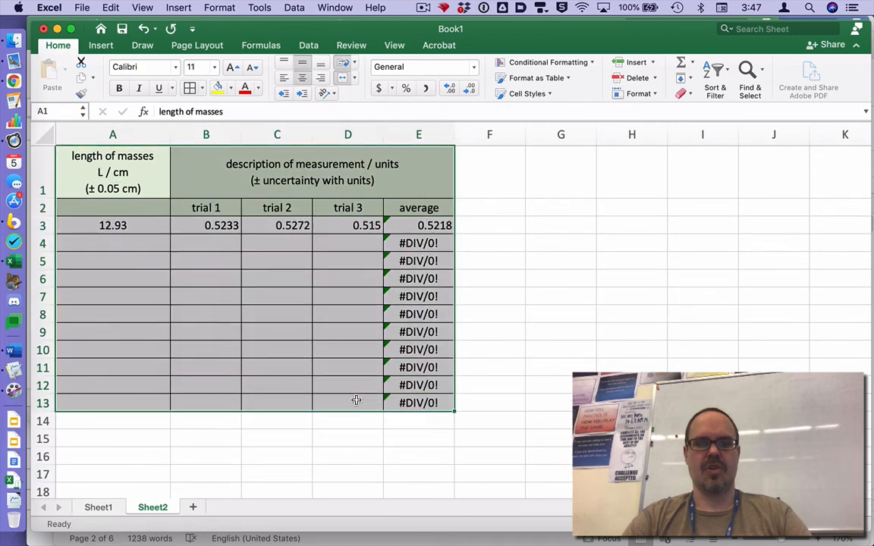
pyautogui.press('cmd+c')
pyautogui.press('cmd+Tab')
pyautogui.press('cmd+v')
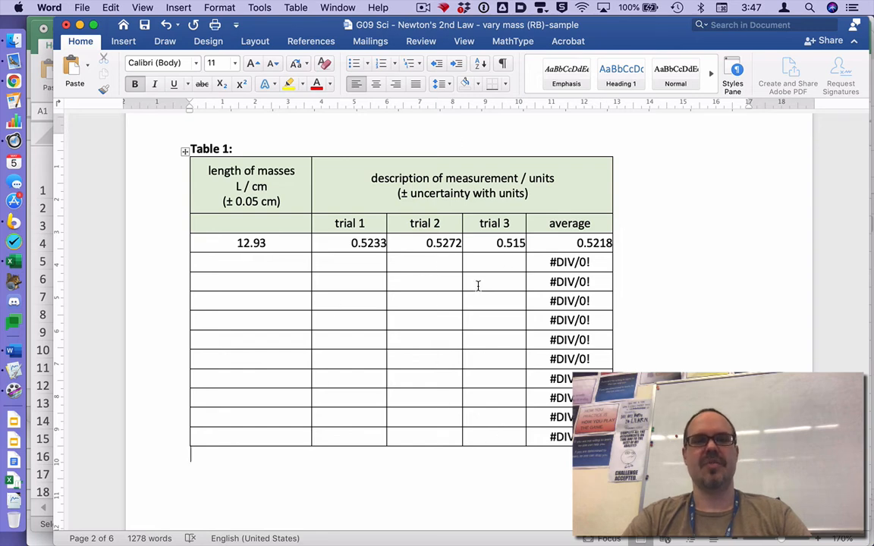
# - Complete the Table 1 heading with the title "Length of Masses and Whatever this other item is."
pyautogui.click(263, 145)
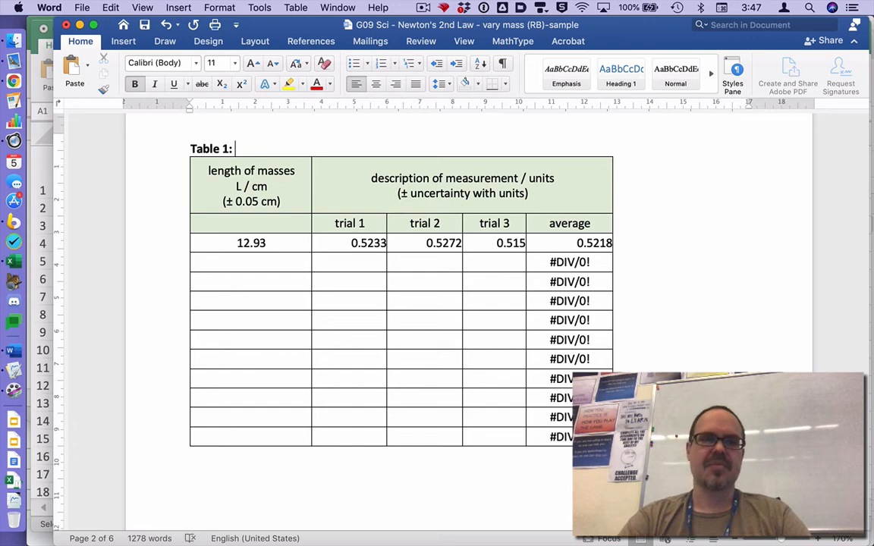
pyautogui.write('Length of Masse')
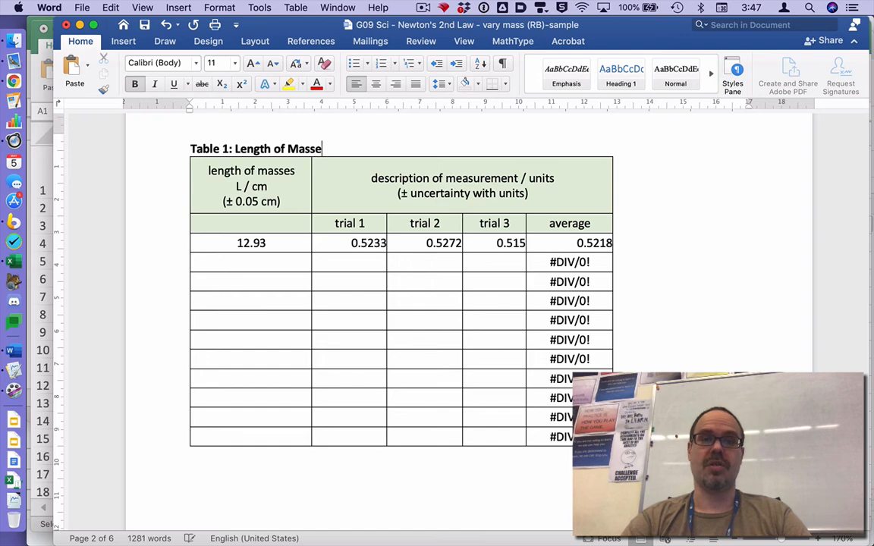
pyautogui.write('s and')
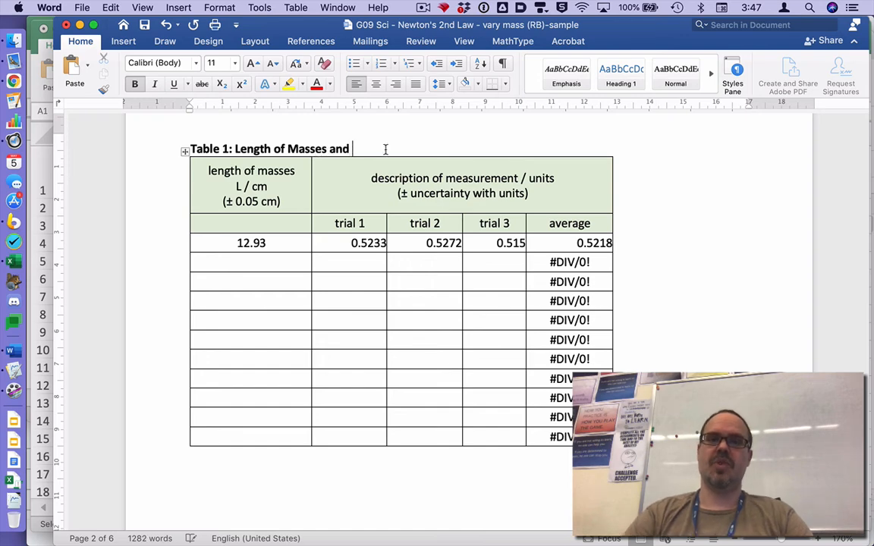
pyautogui.write(' What')
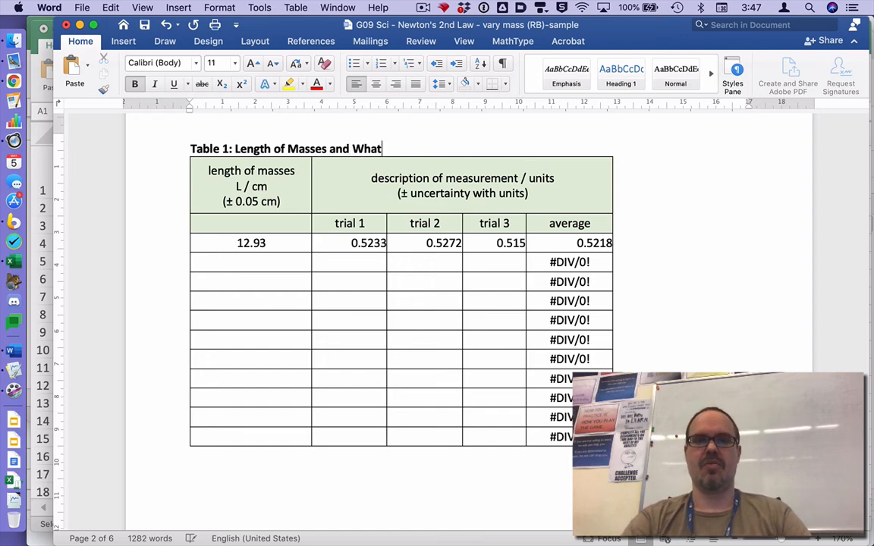
pyautogui.write('ever this ote')
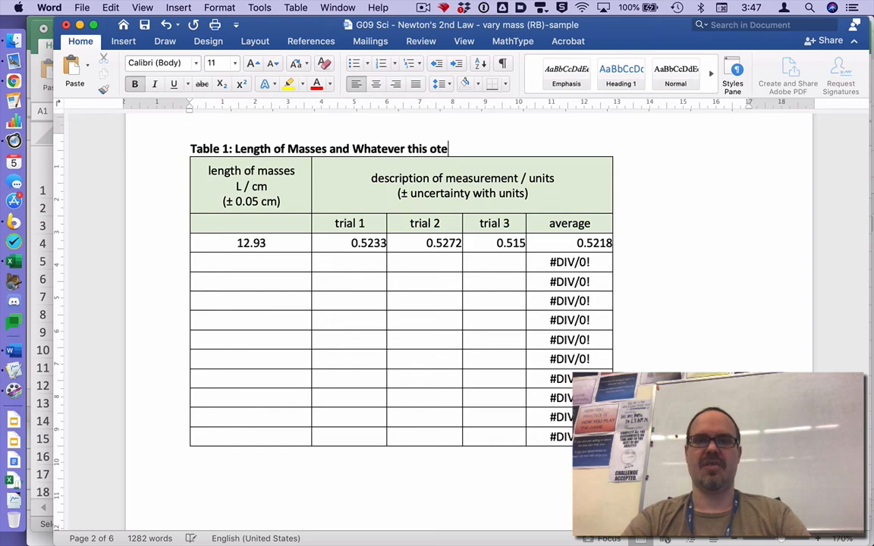
pyautogui.press('BackSpace')
pyautogui.write('her item is.')
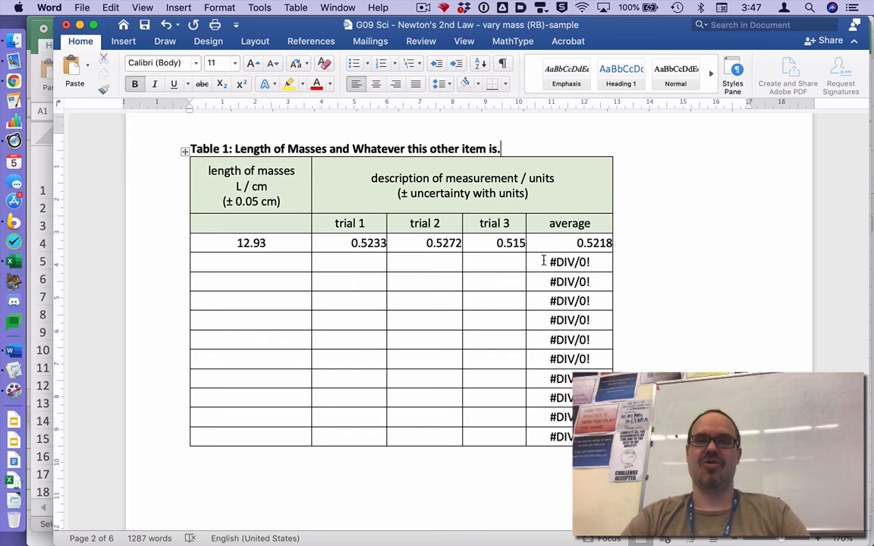
# - Switch to Chrome and review the numbered instructions and optional extension in the Science 09 lesson plan
pyautogui.press('super+Tab')
pyautogui.press('super+Tab')
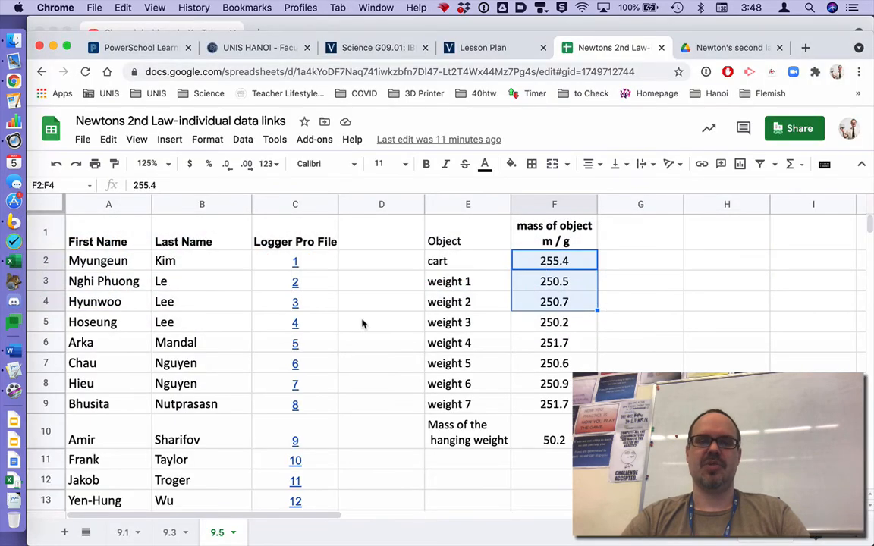
pyautogui.click(444, 50)
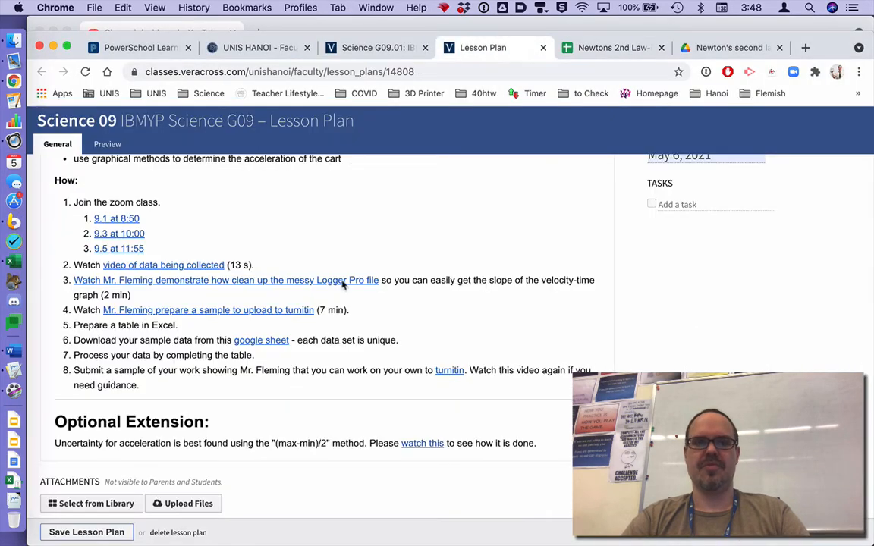
pyautogui.scroll(-1, 244, 370)
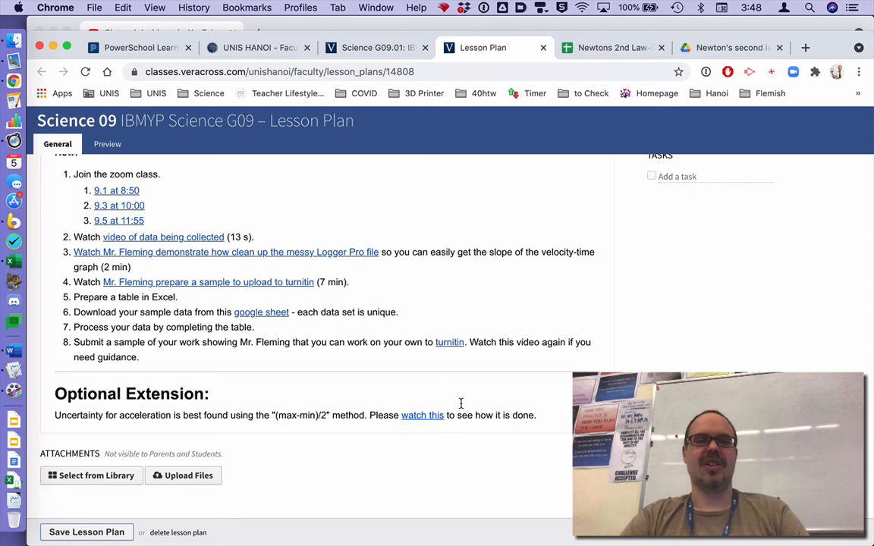
pyautogui.scroll(1, 461, 404)
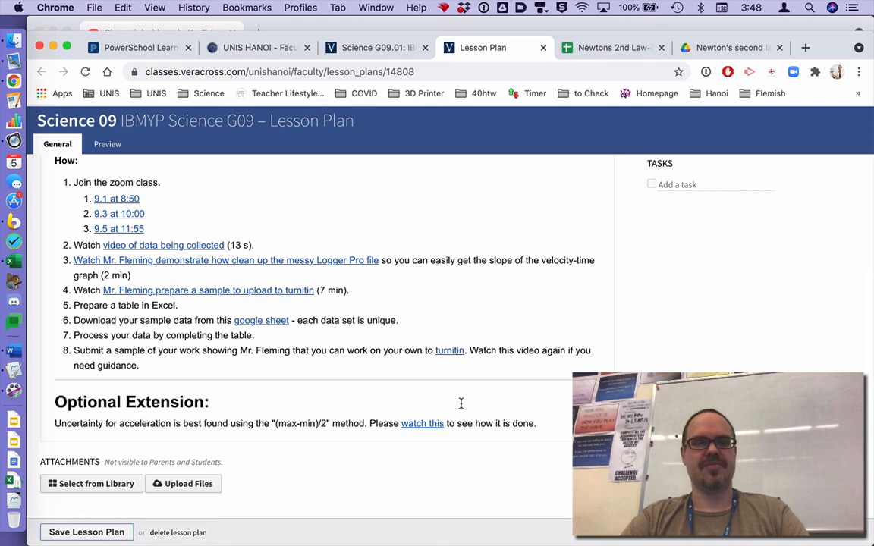
# - Copy the velocity-time graph with its three linear fits from Logger Pro and paste it below the table in the Word document
pyautogui.press('super+Tab')
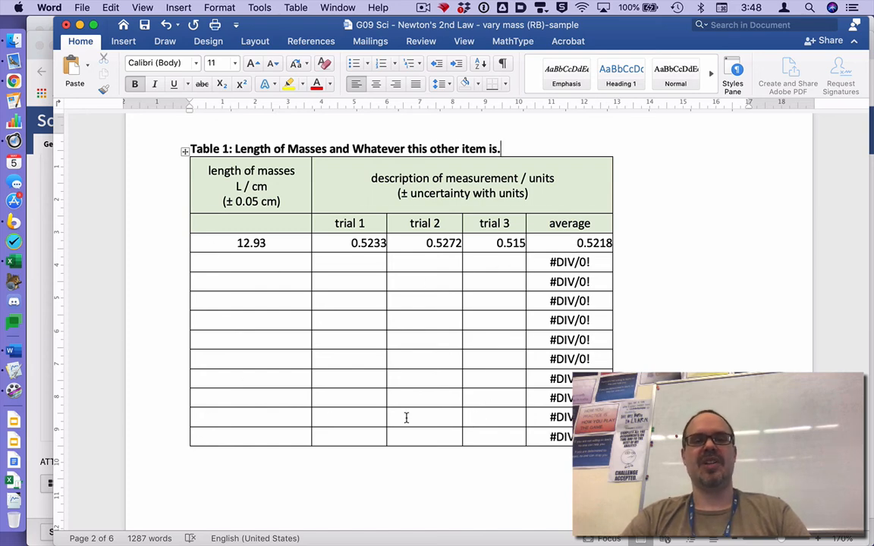
pyautogui.press('super+Tab')
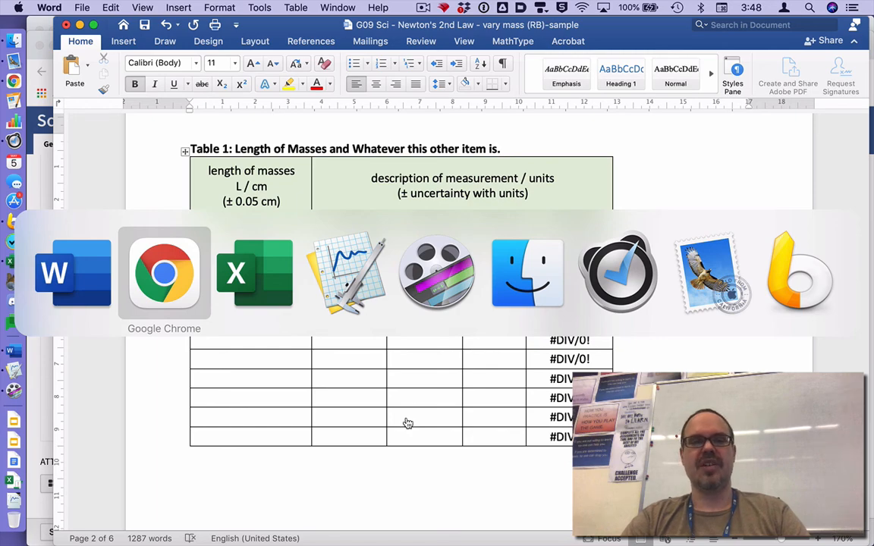
pyautogui.press('super+Tab')
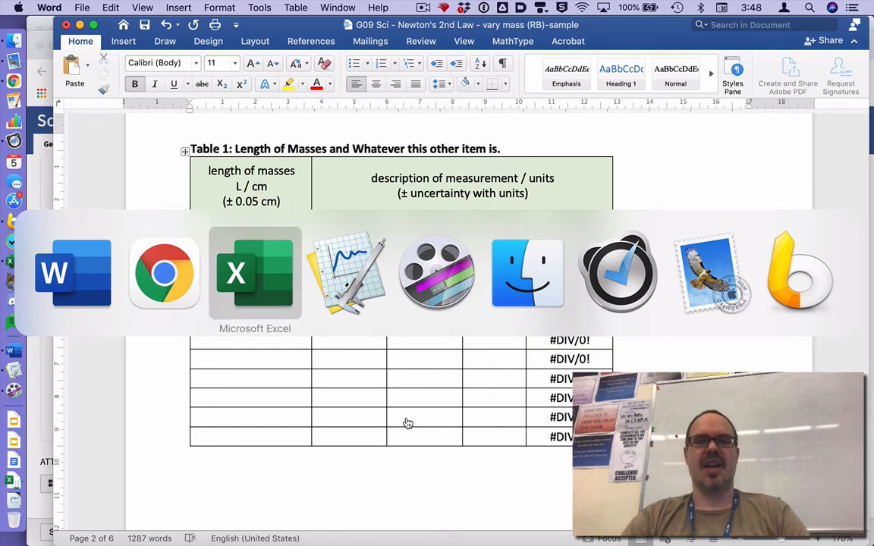
pyautogui.press('super+Tab')
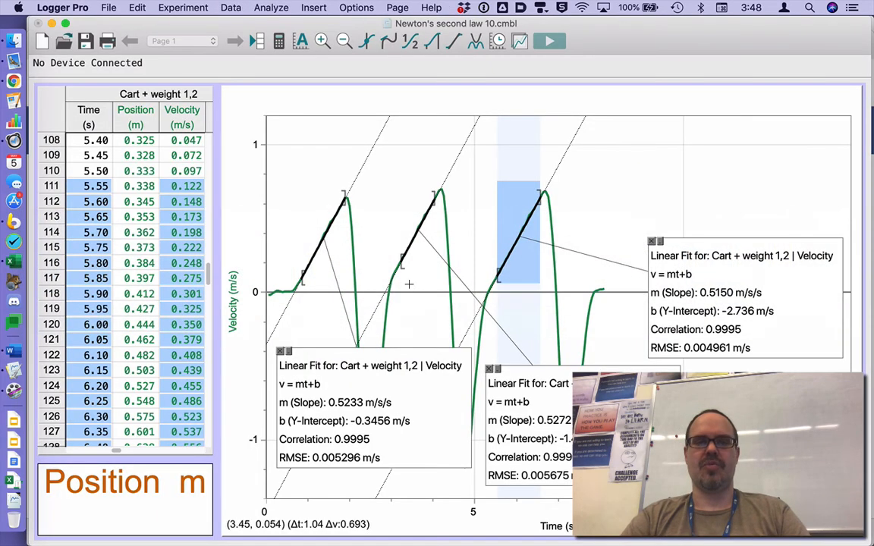
pyautogui.click(259, 119)
pyautogui.click(264, 101)
pyautogui.press('super+c')
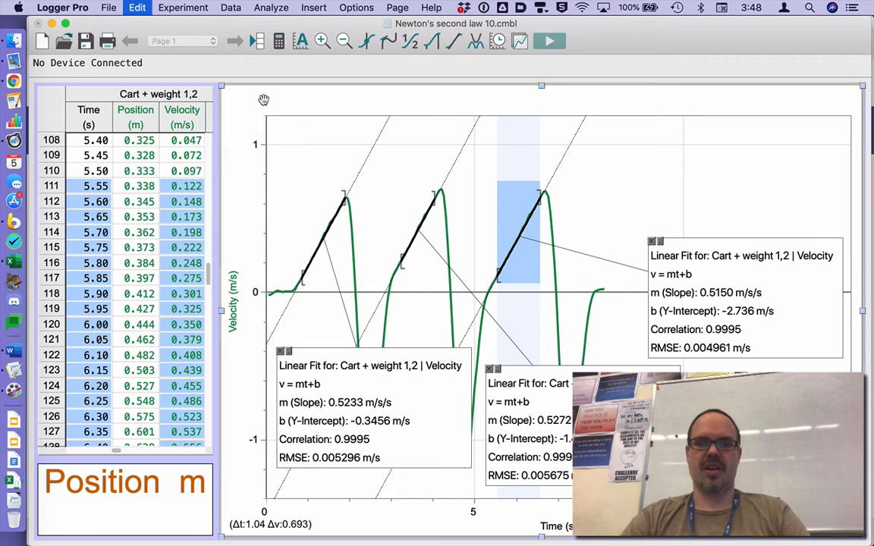
pyautogui.press('super+Tab')
pyautogui.click(252, 469)
pyautogui.scroll(-2, 249, 456)
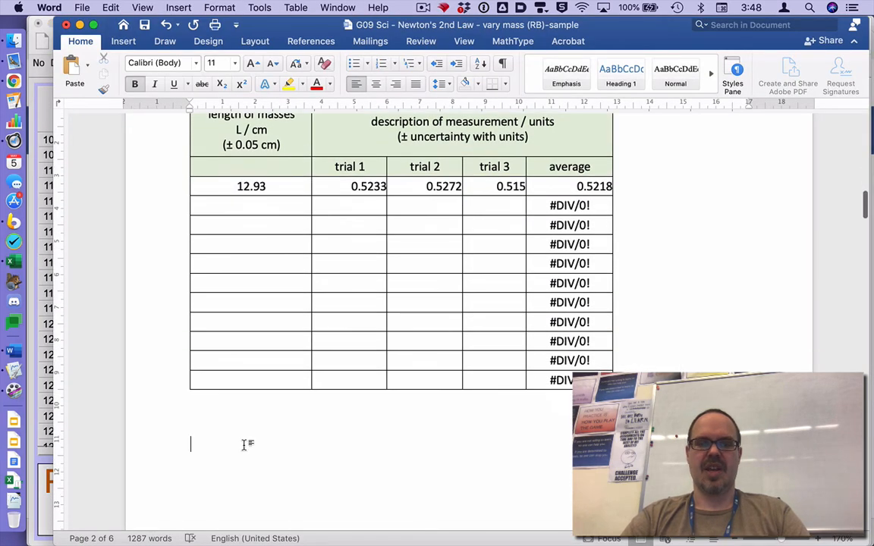
pyautogui.press('super+v')
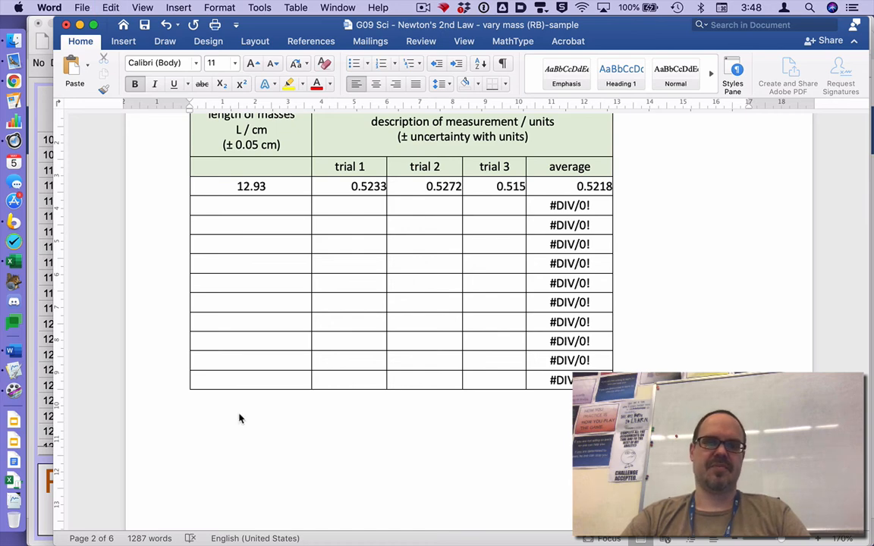
# - Scale the pasted velocity graph down slightly while keeping its proportions
pyautogui.scroll(-10, 239, 418)
pyautogui.scroll(5, 240, 416)
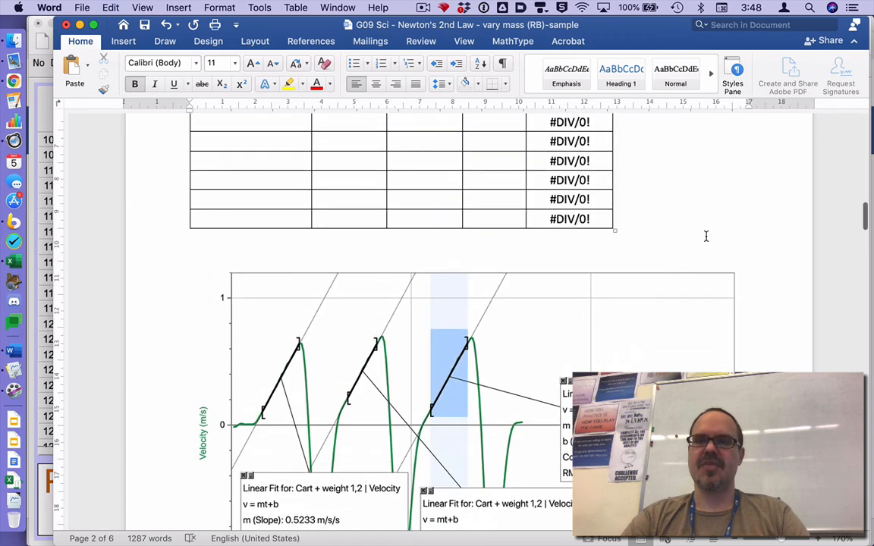
pyautogui.click(719, 269)
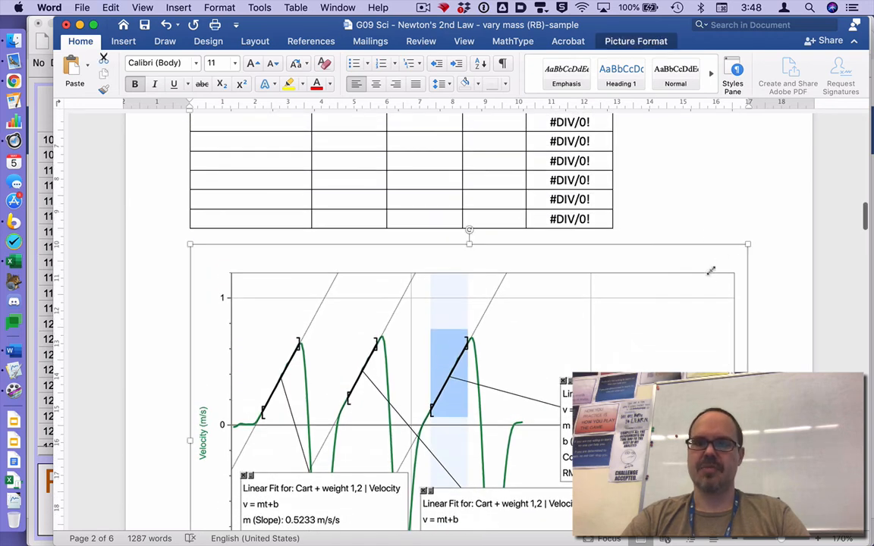
pyautogui.moveTo(746, 244); pyautogui.dragTo(718, 268)
# - Insert a line between the table and the graph with the caption "Sample Screenshot"
pyautogui.click(664, 236)
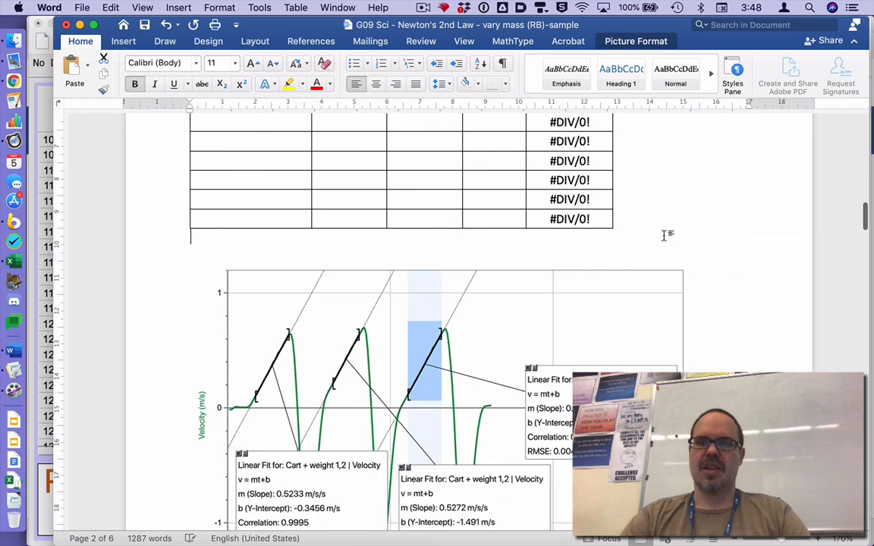
pyautogui.press('Left')
pyautogui.press('Return')
pyautogui.press('Up')
pyautogui.write('Samp')
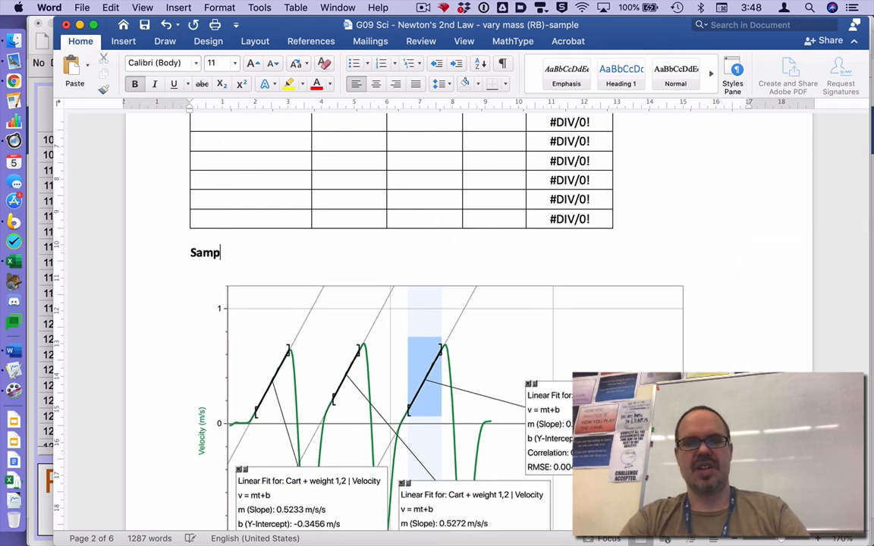
pyautogui.write('le Screenshot')
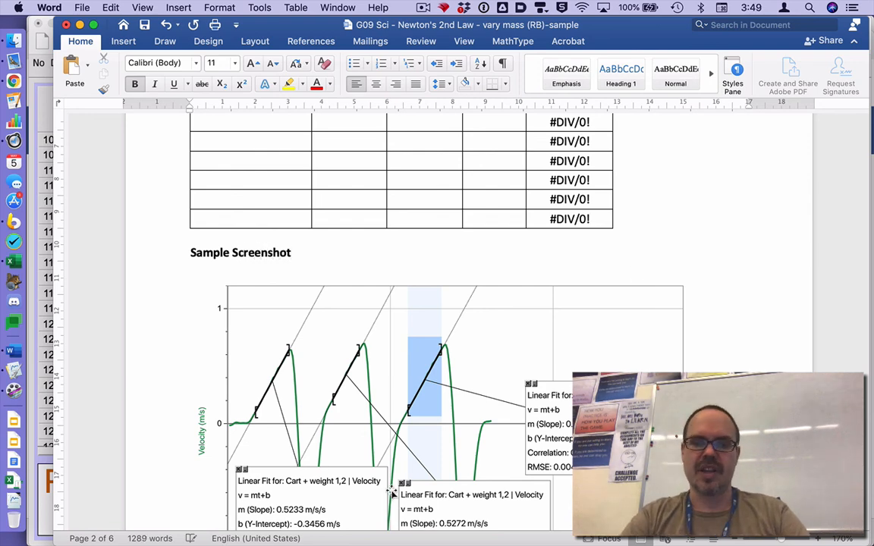
# - Review the finished page, checking Table 1 and the captioned graph with its linear fits
pyautogui.scroll(5, 365, 476)
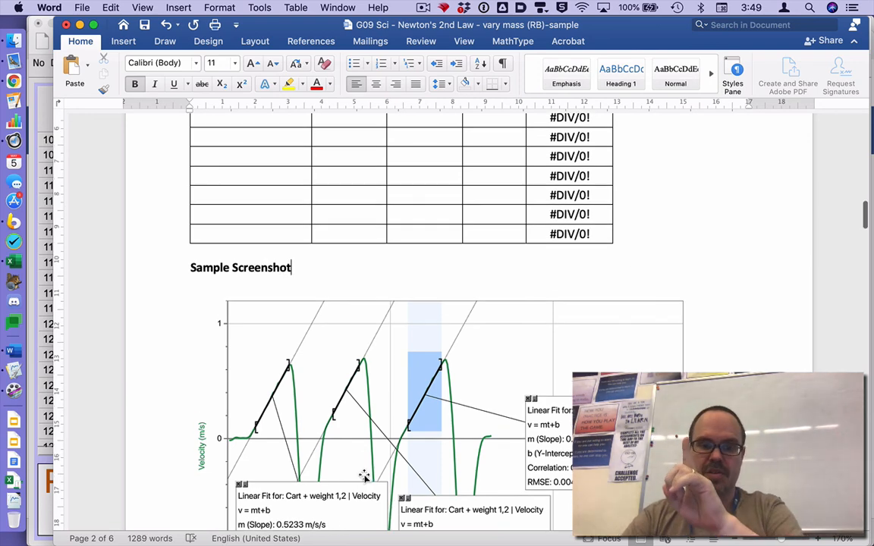
pyautogui.scroll(1, 480, 434)
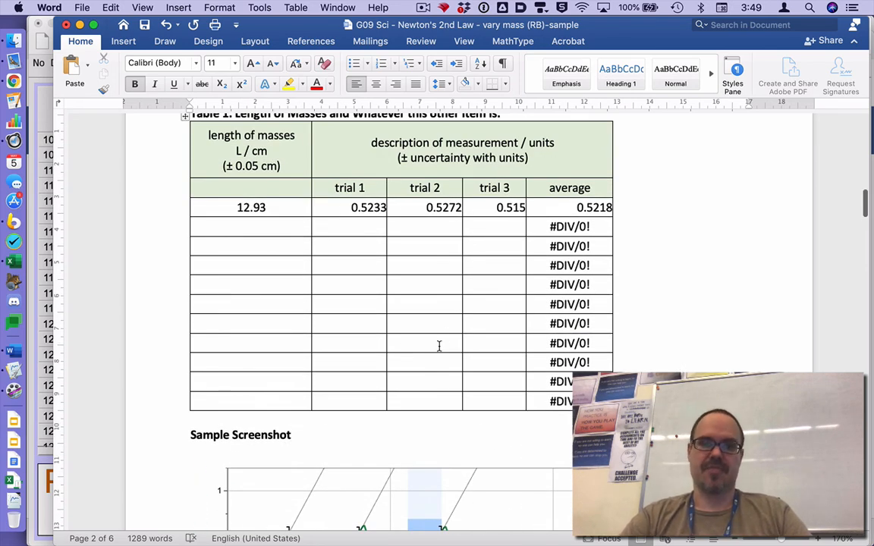
pyautogui.scroll(-5, 439, 347)
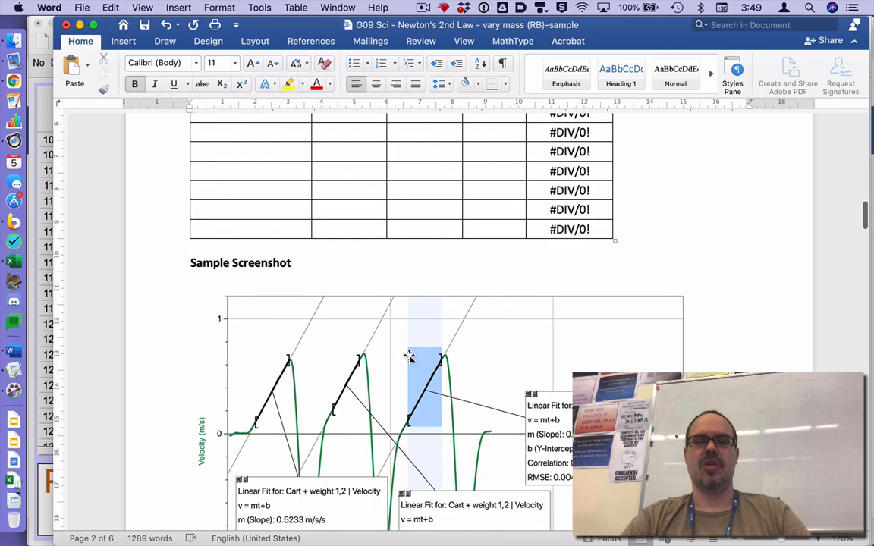
pyautogui.scroll(-3, 455, 357)
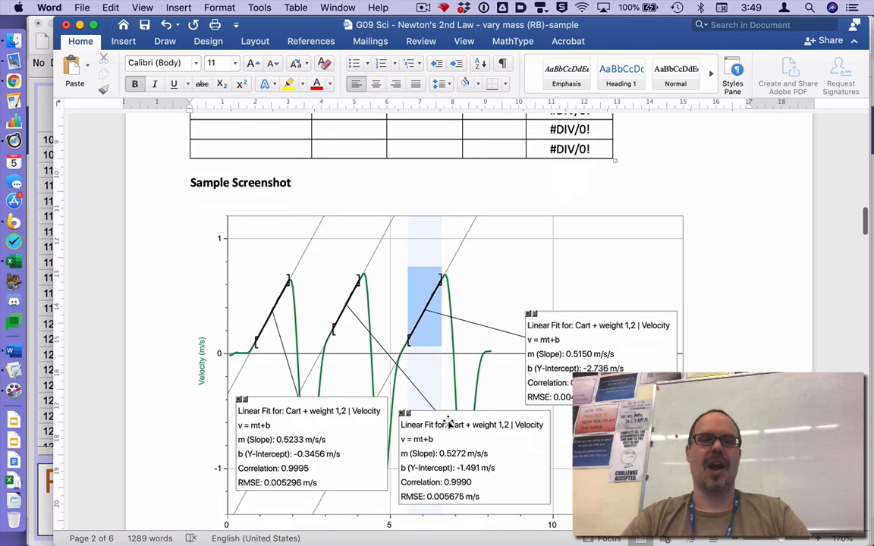
pyautogui.scroll(6, 448, 420)
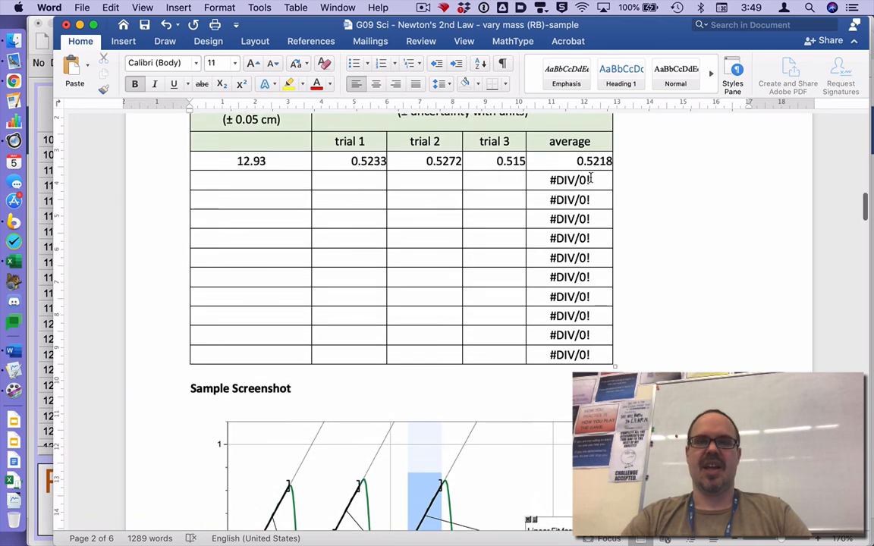
pyautogui.scroll(1, 402, 304)
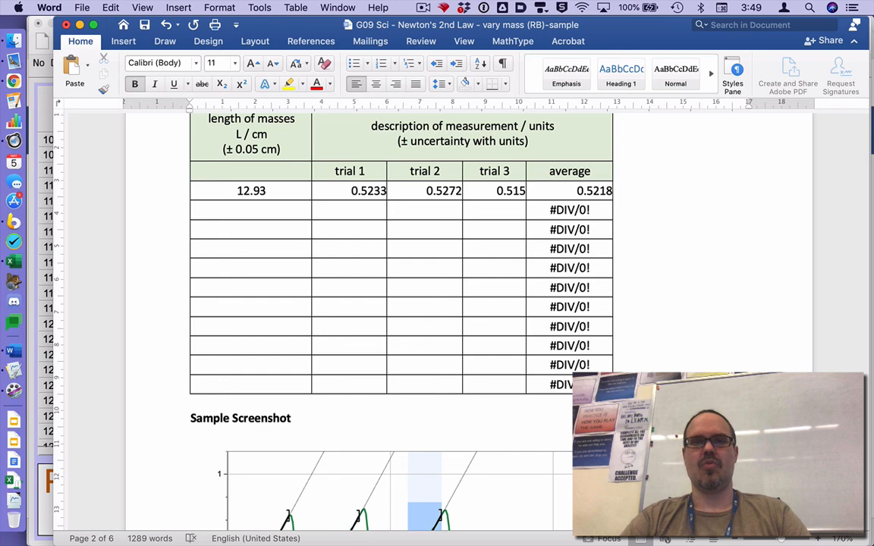
pyautogui.click(422, 7)
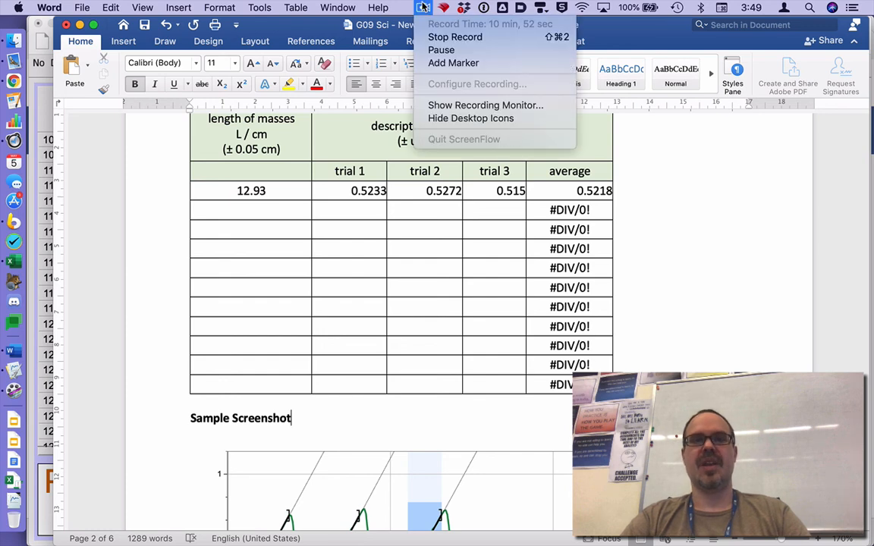
pyautogui.click(423, 8)
pyautogui.click(423, 8)
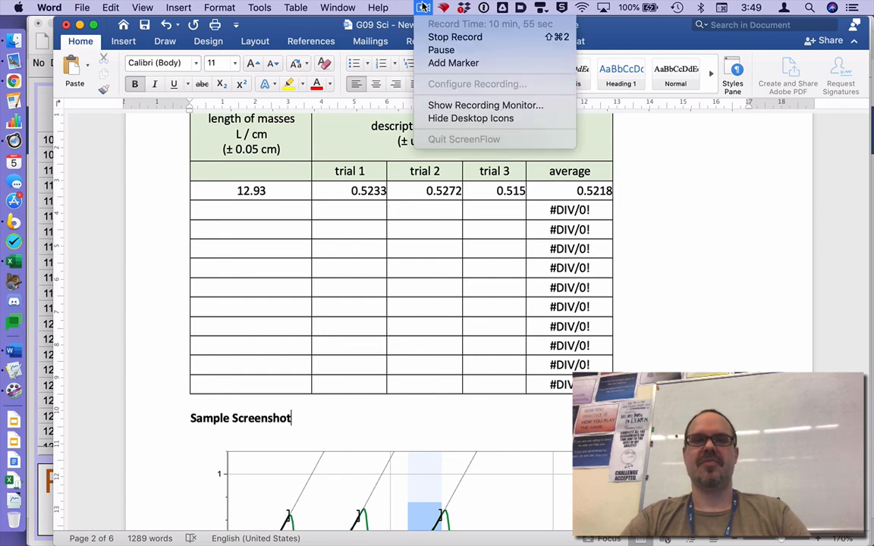